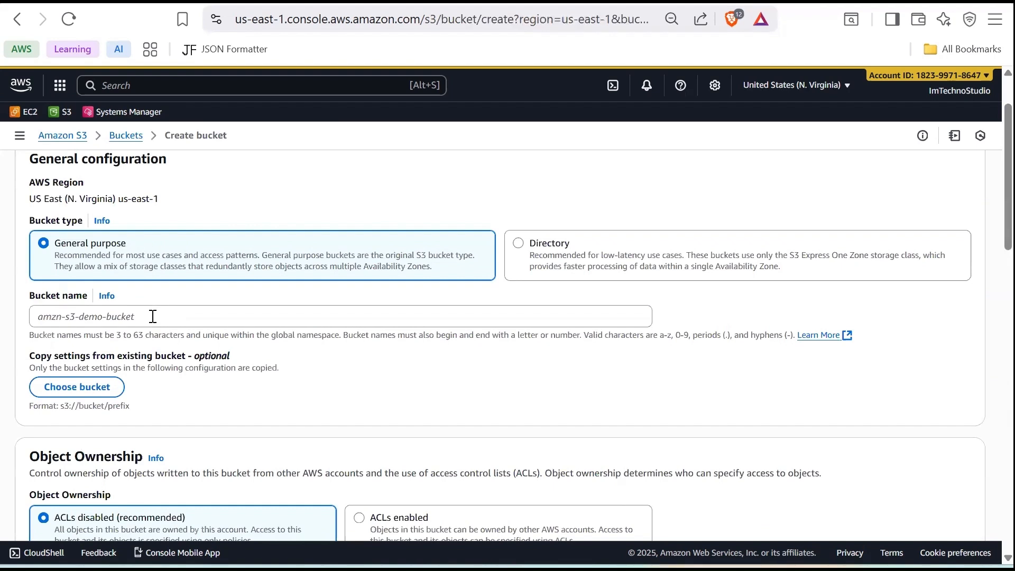
Create a general purpose S3 bucket named bedrock-llm-eval-data-2025, keeping the default settings.
{"action": "left_click", "coordinate": [152, 317]}
{"action": "type", "text": "bedrock-"}
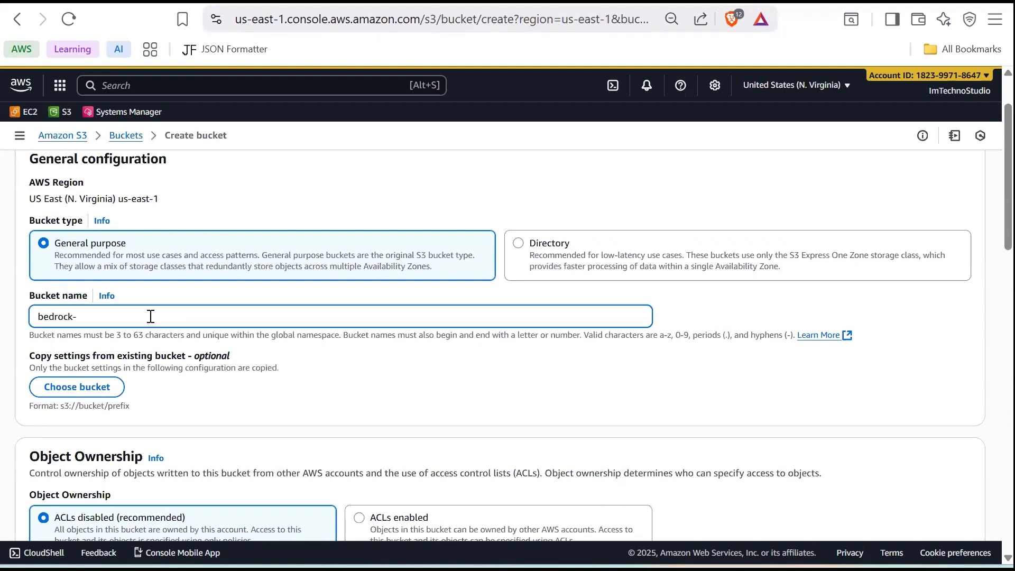
{"action": "type", "text": "llm-eval-data-2025"}
{"action": "scroll", "coordinate": [751, 332], "scroll_direction": "down", "scroll_amount": 6}
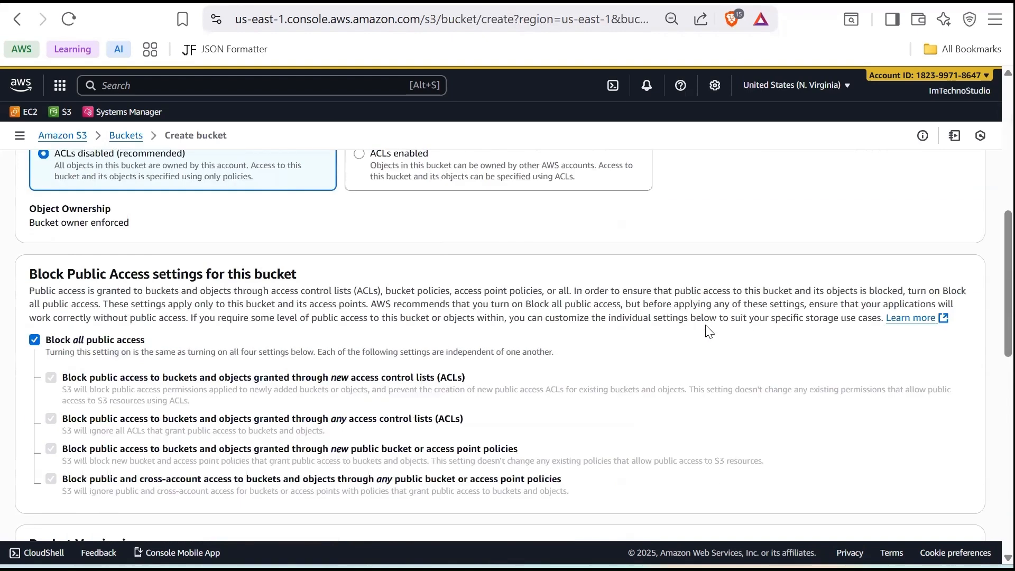
{"action": "scroll", "coordinate": [914, 502], "scroll_direction": "down", "scroll_amount": 10}
{"action": "left_click", "coordinate": [931, 505]}
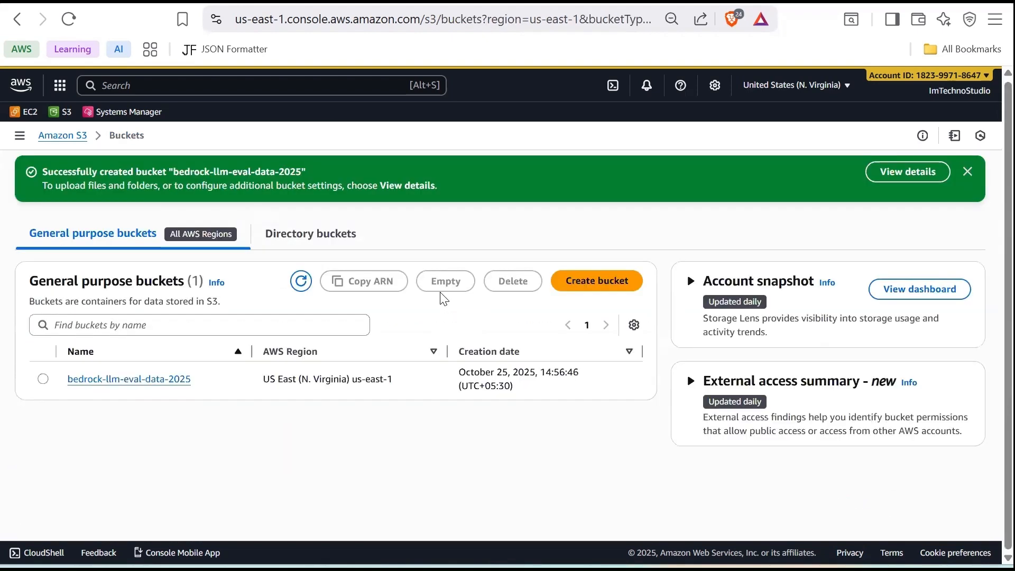
Upload Input.json to the bedrock-llm-eval-data-2025 bucket and return to its object list.
{"action": "left_click", "coordinate": [129, 379]}
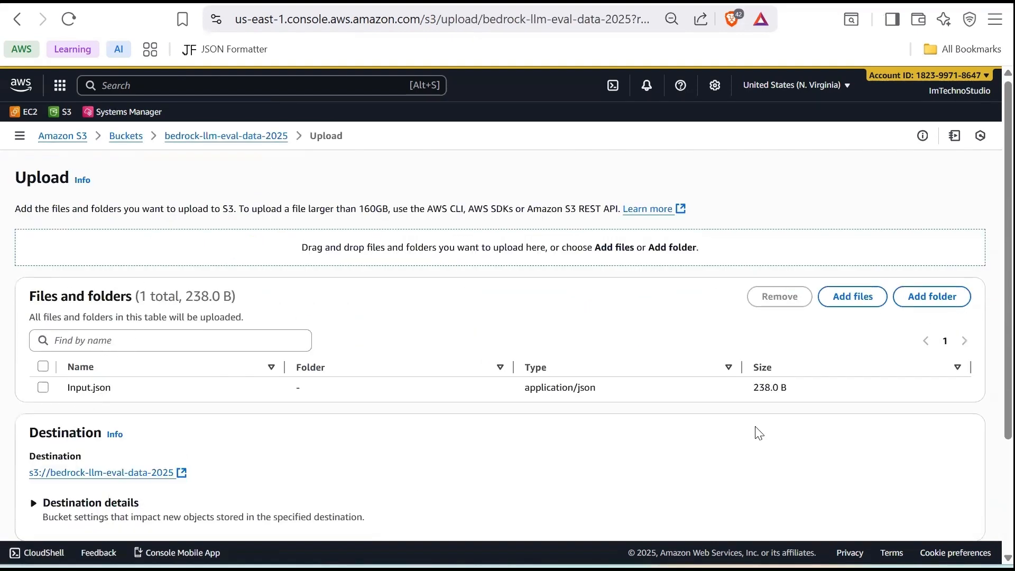
{"action": "scroll", "coordinate": [747, 408], "scroll_direction": "down", "scroll_amount": 3}
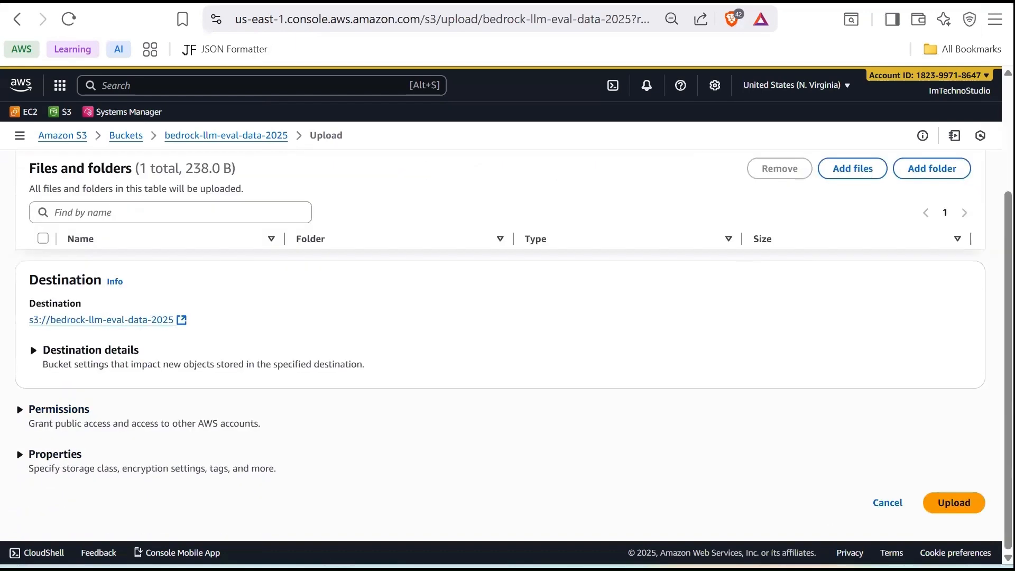
{"action": "left_click", "coordinate": [954, 508]}
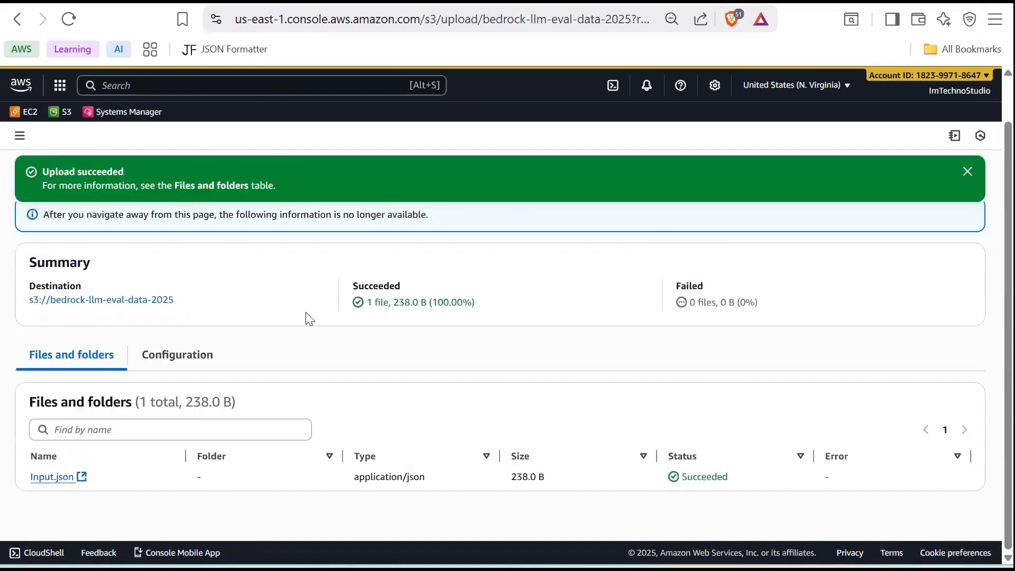
{"action": "scroll", "coordinate": [777, 314], "scroll_direction": "up", "scroll_amount": 2}
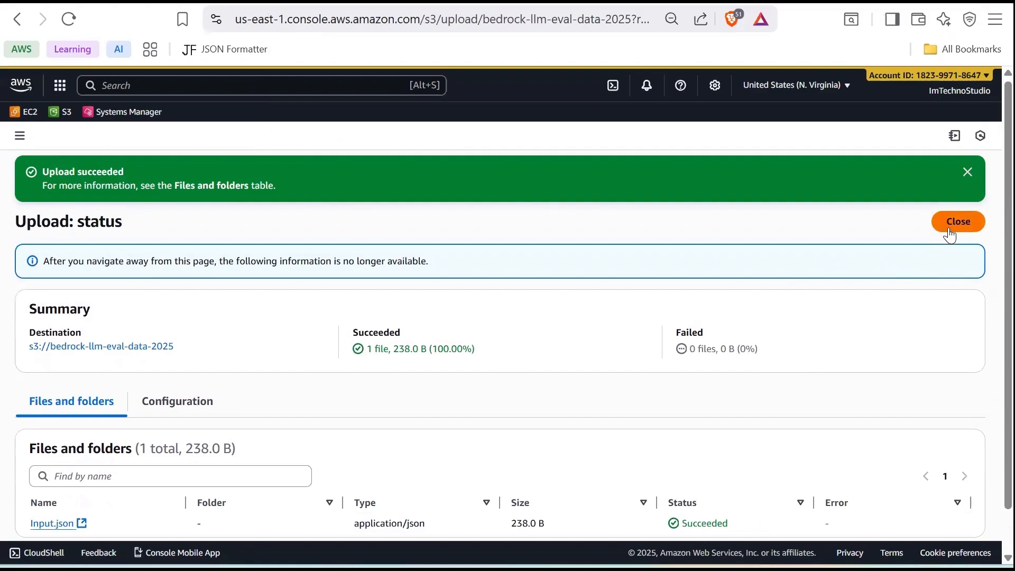
{"action": "left_click", "coordinate": [949, 227]}
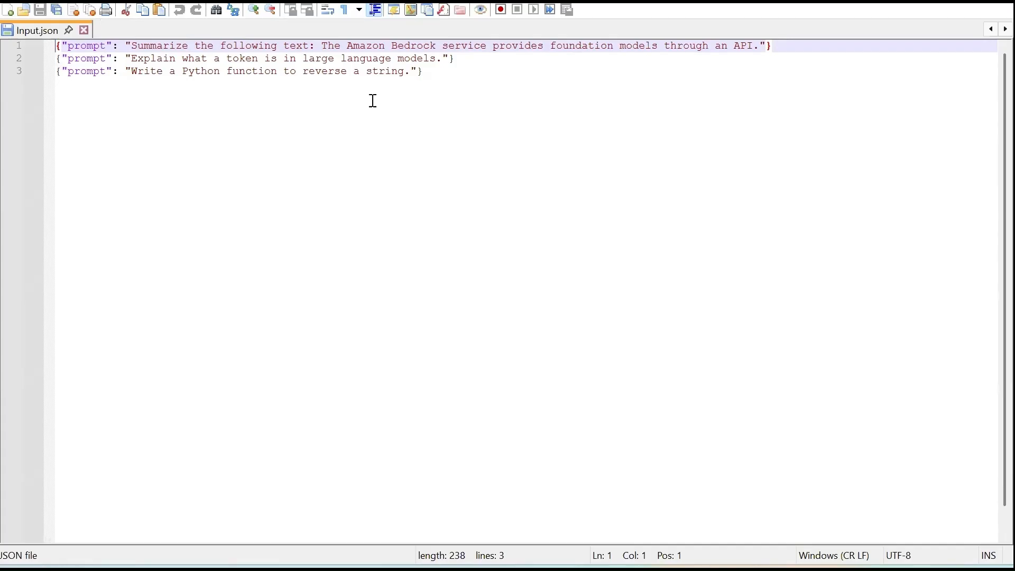
Switch to the text editor and review the wording of each prompt in Input.json.
{"action": "left_click", "coordinate": [308, 46]}
{"action": "left_click_drag", "start_coordinate": [339, 49], "coordinate": [402, 46]}
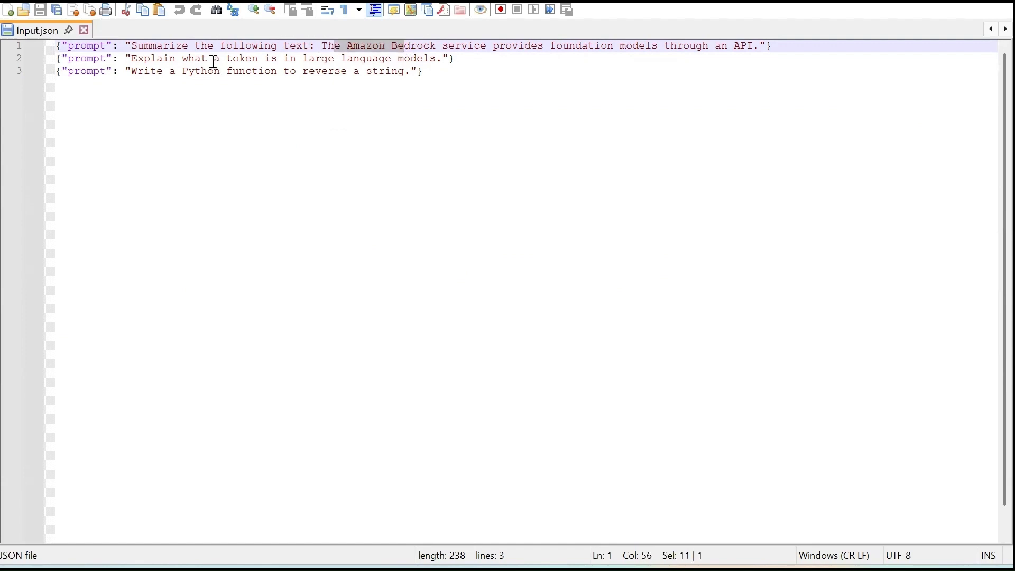
{"action": "left_click_drag", "start_coordinate": [214, 61], "coordinate": [280, 63]}
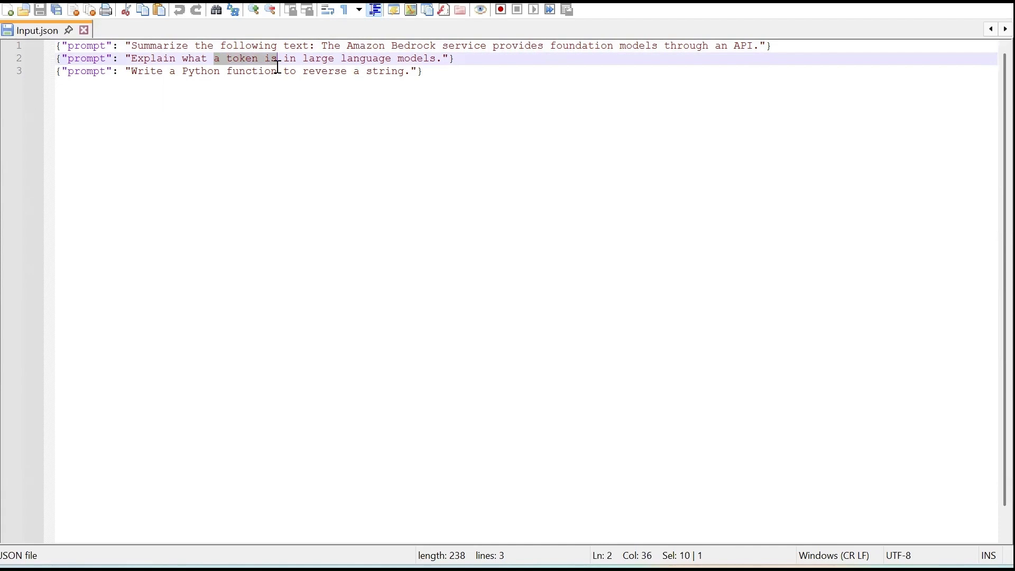
{"action": "left_click_drag", "start_coordinate": [188, 72], "coordinate": [264, 74]}
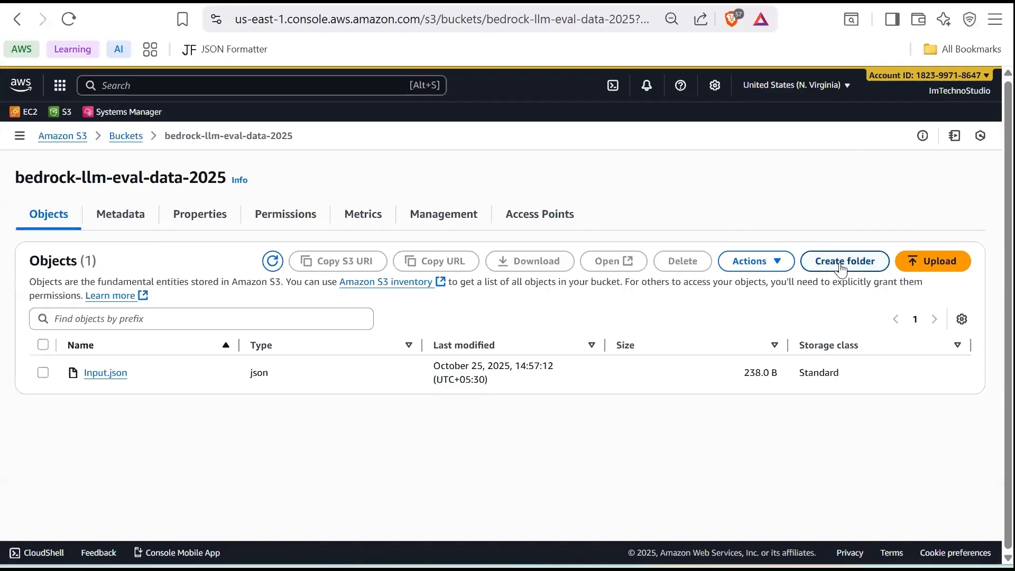
Create a folder named Outputs in the bedrock-llm-eval-data-2025 bucket in the S3 console.
{"action": "left_click", "coordinate": [841, 261]}
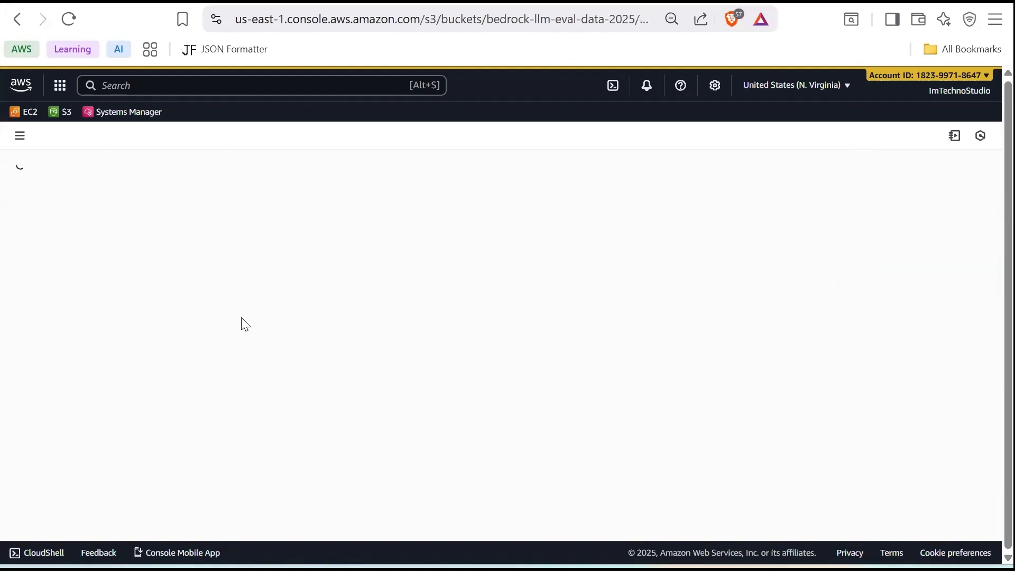
{"action": "type", "text": "Outputs"}
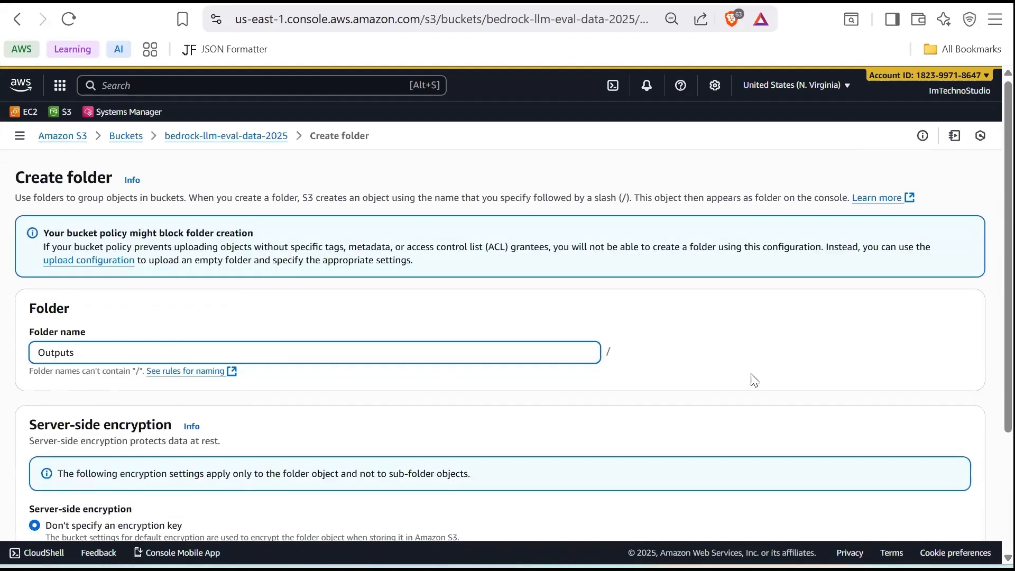
{"action": "scroll", "coordinate": [748, 379], "scroll_direction": "down", "scroll_amount": 3}
{"action": "left_click", "coordinate": [940, 505]}
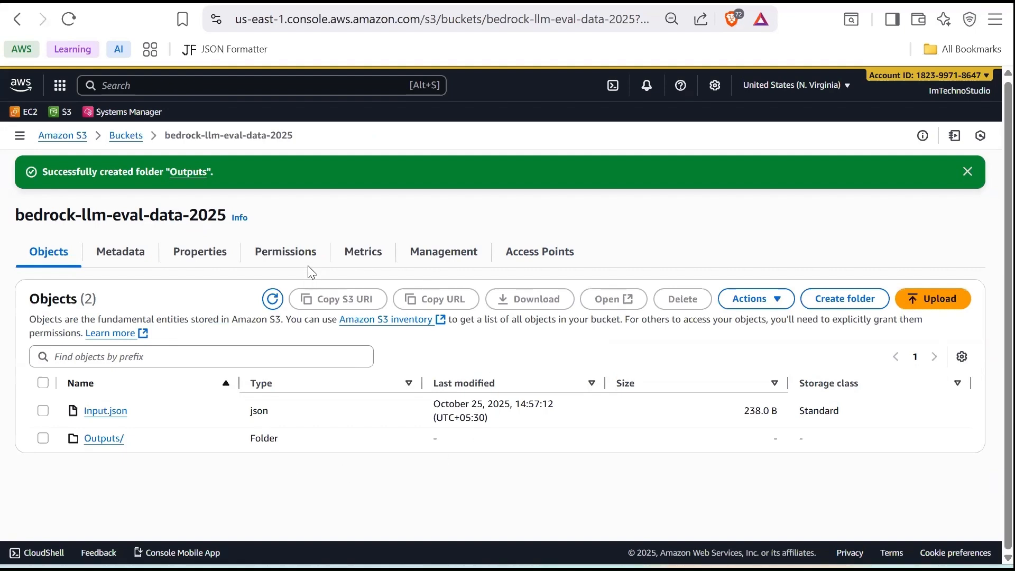
Save a bucket CORS configuration allowing all headers and origins, methods GET, PUT, POST and DELETE, and exposing Access-Control-Allow-Origin.
{"action": "left_click", "coordinate": [290, 258]}
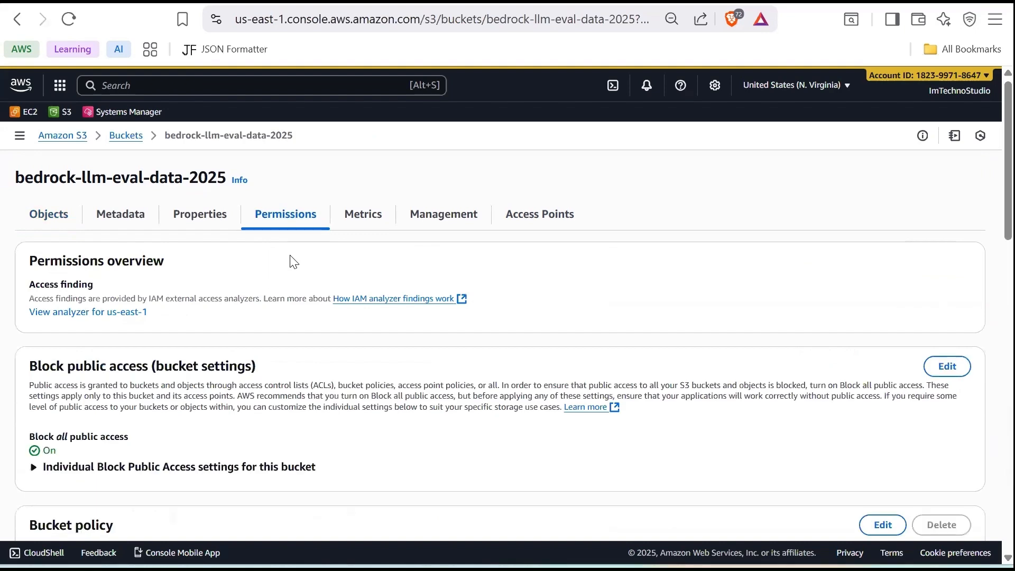
{"action": "scroll", "coordinate": [461, 410], "scroll_direction": "down", "scroll_amount": 10}
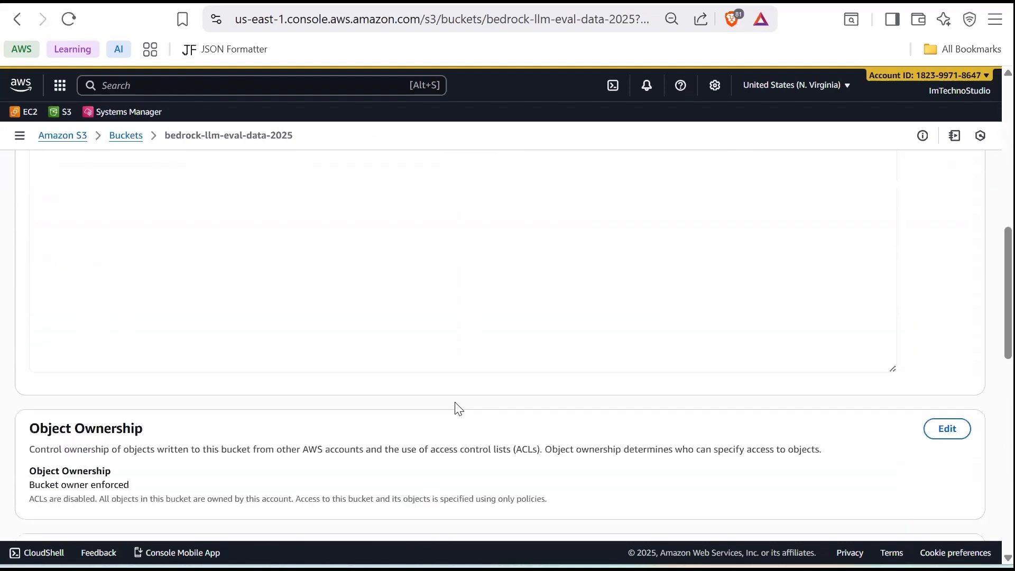
{"action": "scroll", "coordinate": [459, 409], "scroll_direction": "down", "scroll_amount": 15}
{"action": "scroll", "coordinate": [455, 403], "scroll_direction": "up", "scroll_amount": 1}
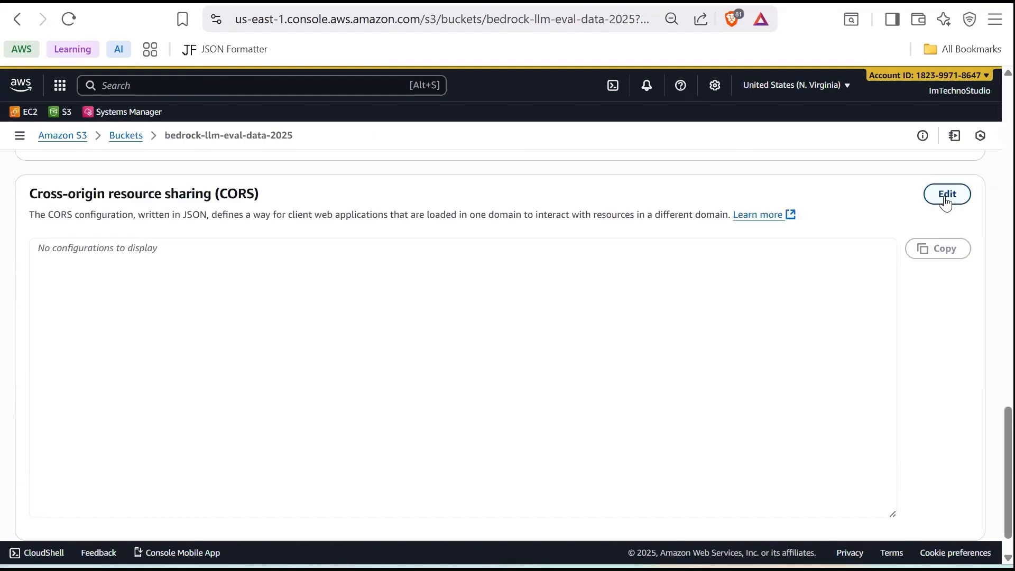
{"action": "left_click", "coordinate": [944, 193]}
{"action": "left_click", "coordinate": [217, 242]}
{"action": "type", "text": "[     {         \"AllowedHeaders\": [             \"*\"         ],         \"AllowedMethods\": [             \"GET\",             \"PUT\",             \"POST\",             \"DELETE\"         ],         \"AllowedOrigins\": [             \"*\"         ],         \"ExposeHeaders\": [             \"Access-Control-Allow-Origin\"         ]     } ]"}
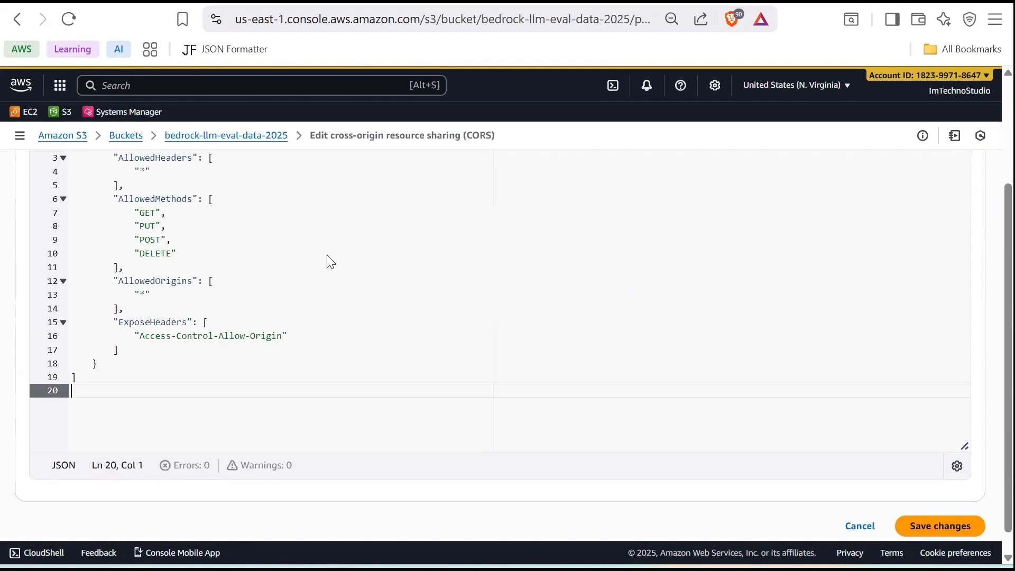
{"action": "scroll", "coordinate": [327, 263], "scroll_direction": "up", "scroll_amount": 2}
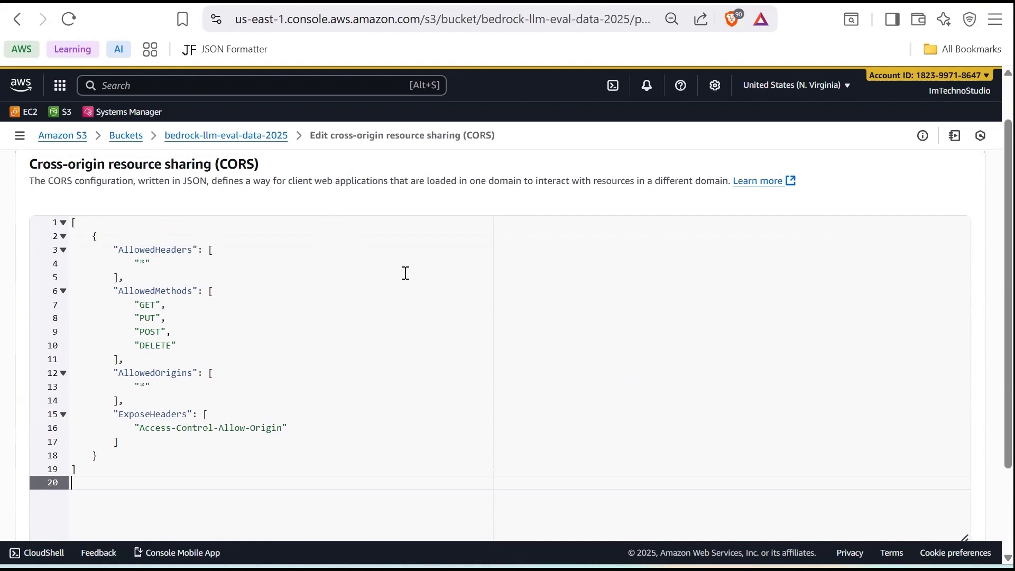
{"action": "scroll", "coordinate": [777, 370], "scroll_direction": "down", "scroll_amount": 2}
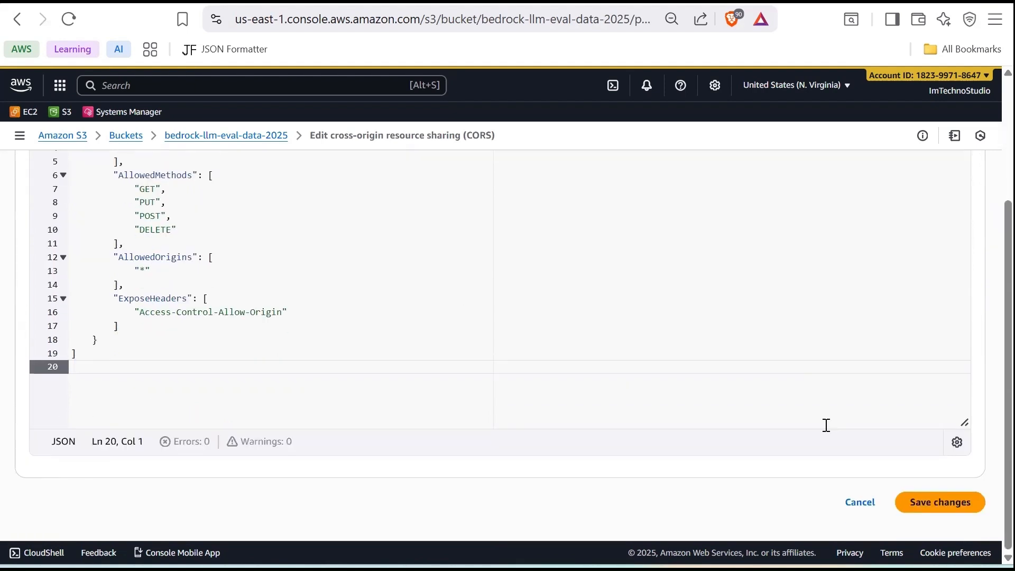
{"action": "left_click", "coordinate": [933, 509]}
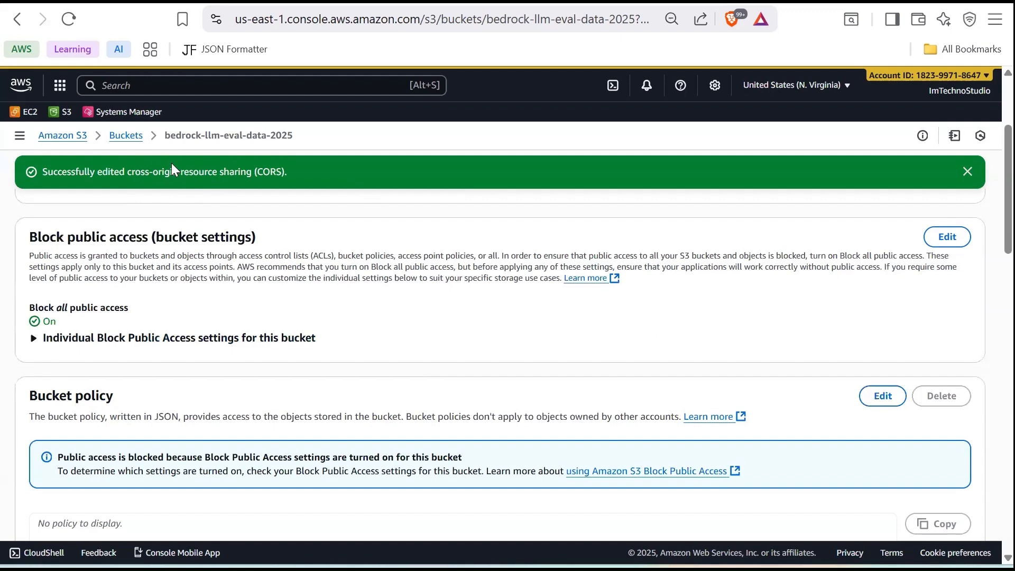
Find Amazon Bedrock among the AWS services and open its Evaluations page.
{"action": "left_click", "coordinate": [159, 80]}
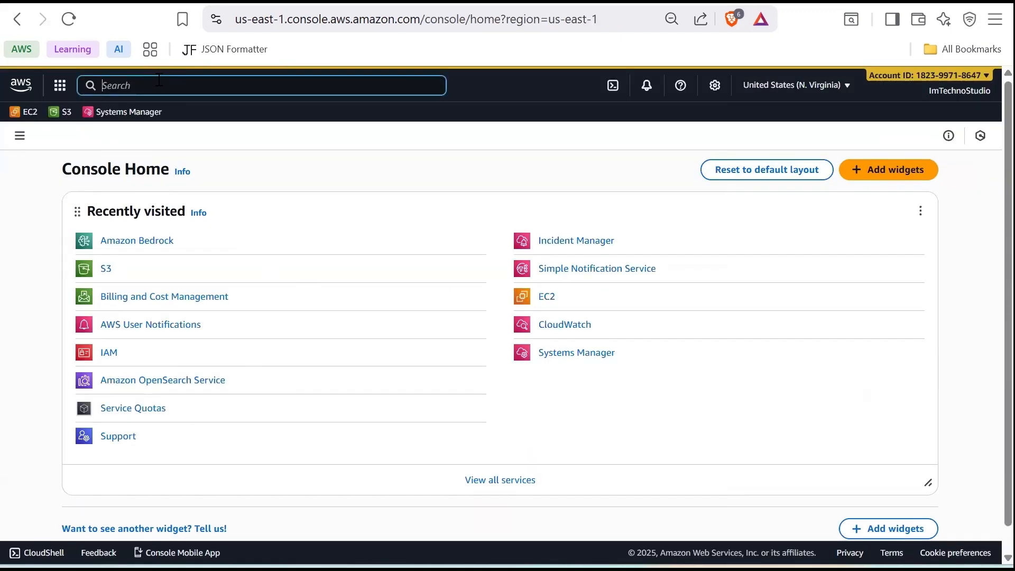
{"action": "type", "text": "bedrock"}
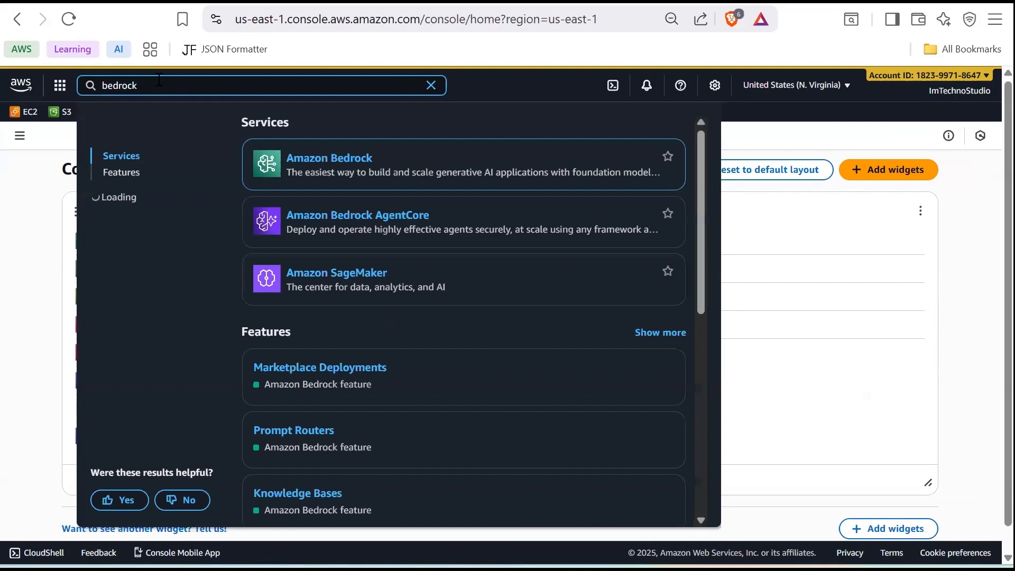
{"action": "left_click", "coordinate": [355, 161]}
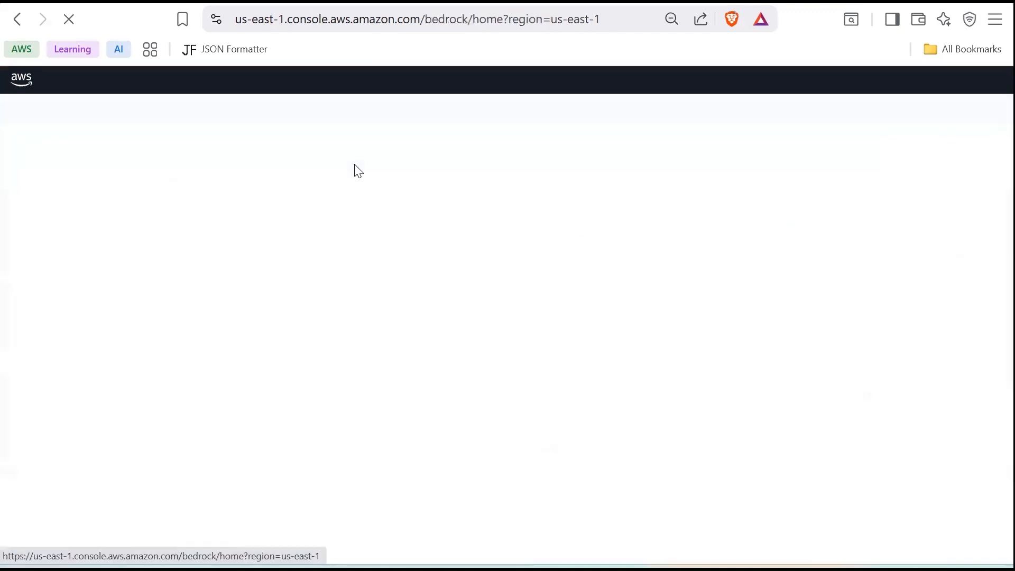
{"action": "scroll", "coordinate": [103, 338], "scroll_direction": "down", "scroll_amount": 5}
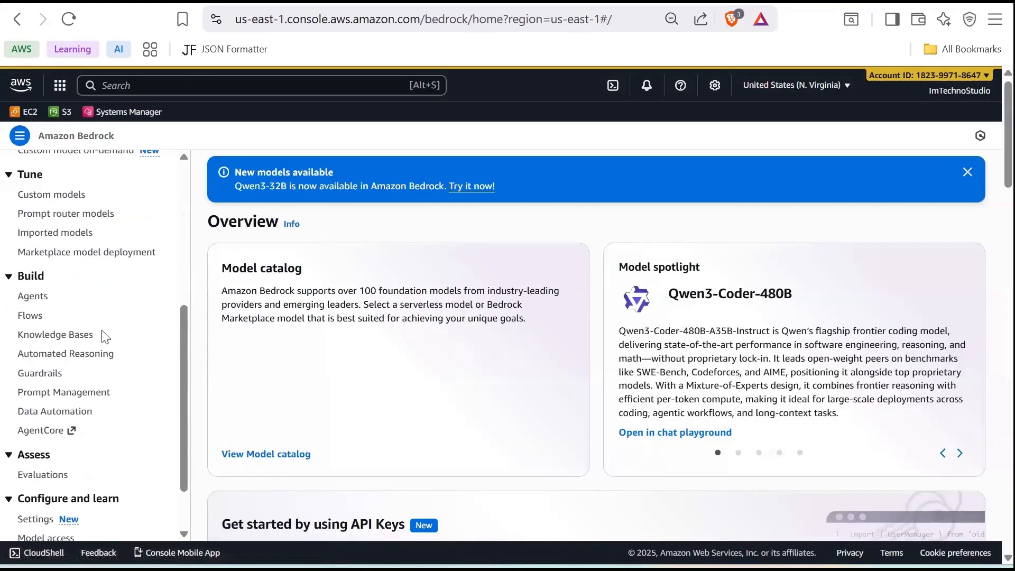
{"action": "scroll", "coordinate": [95, 340], "scroll_direction": "down", "scroll_amount": 2}
{"action": "left_click", "coordinate": [44, 411]}
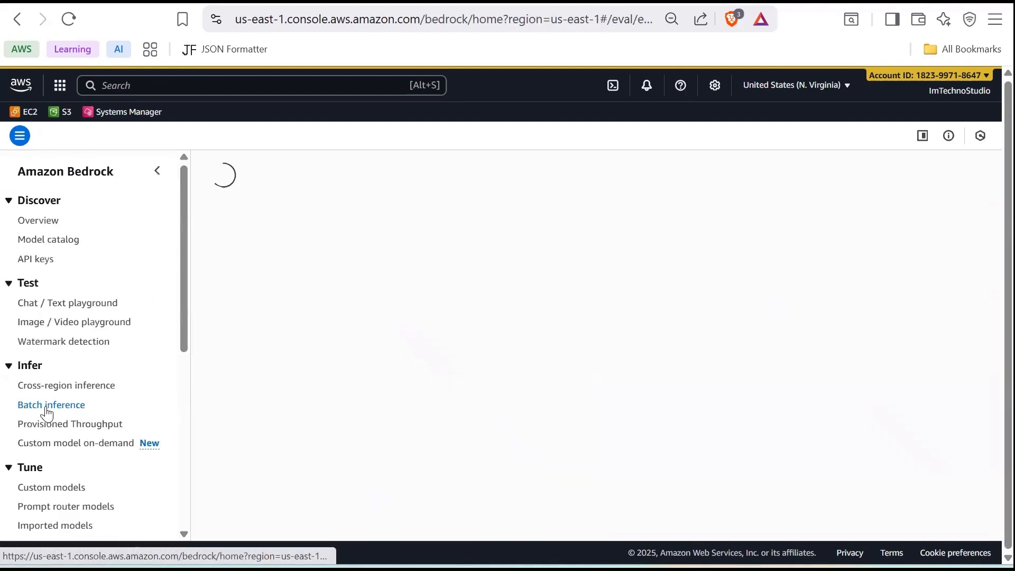
Start creating an automatic model evaluation of the LLM as a judge type.
{"action": "scroll", "coordinate": [264, 370], "scroll_direction": "down", "scroll_amount": 1}
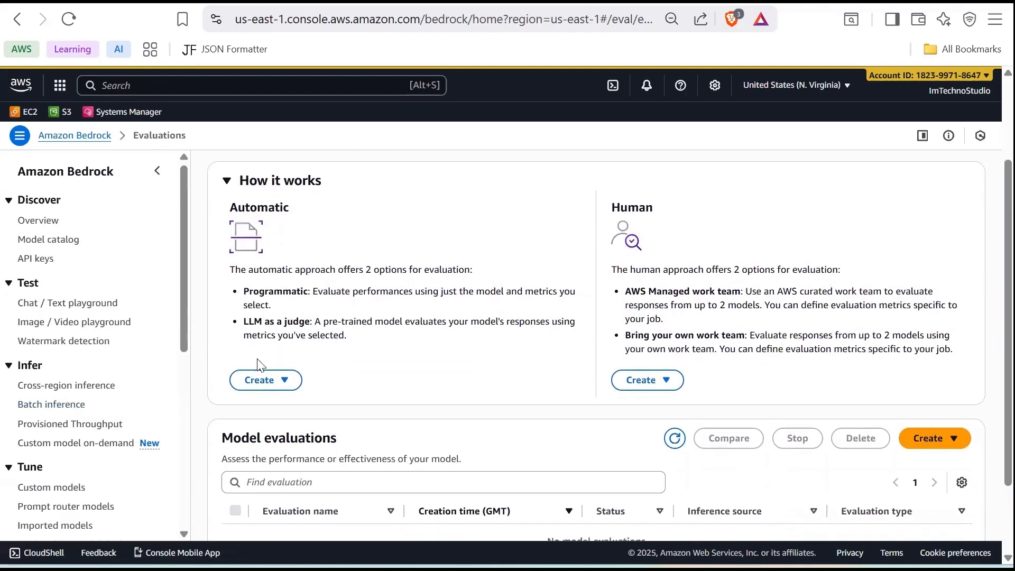
{"action": "left_click", "coordinate": [281, 381]}
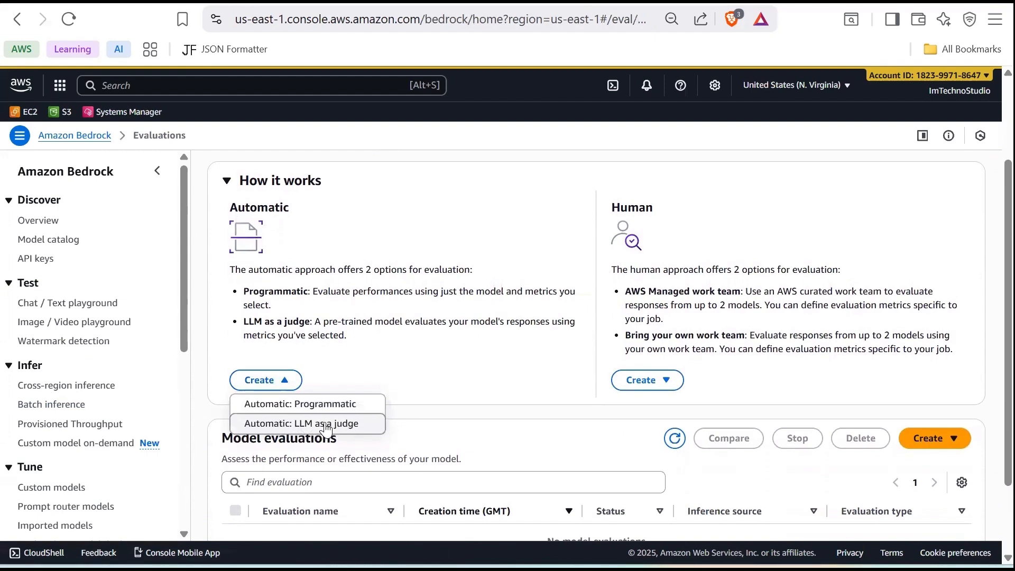
{"action": "left_click", "coordinate": [344, 428]}
Name the evaluation llm-evaluation-job and describe it as "Testing the Nova model using LLM".
{"action": "scroll", "coordinate": [354, 306], "scroll_direction": "up", "scroll_amount": 1}
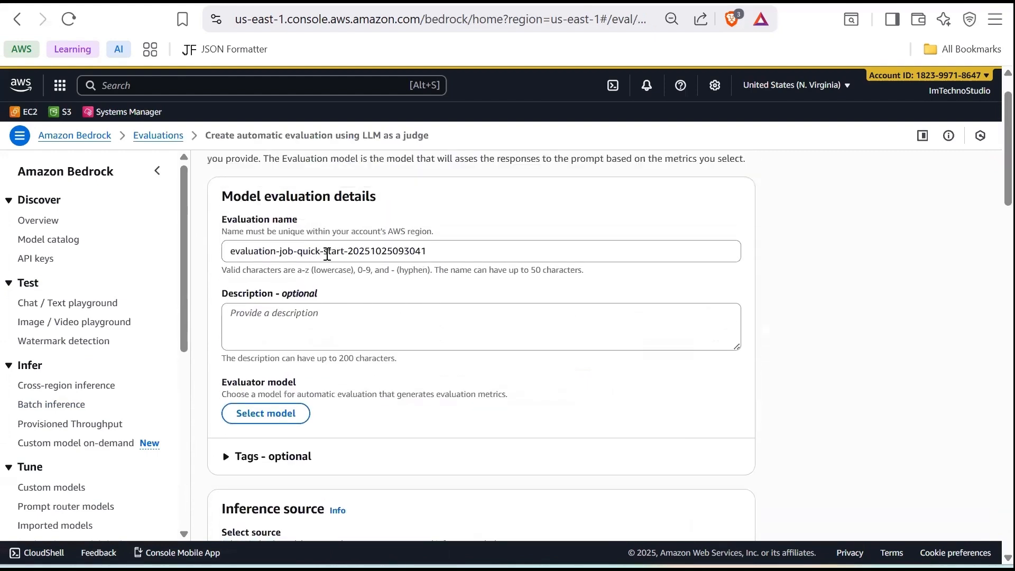
{"action": "left_click_drag", "start_coordinate": [449, 251], "coordinate": [216, 260]}
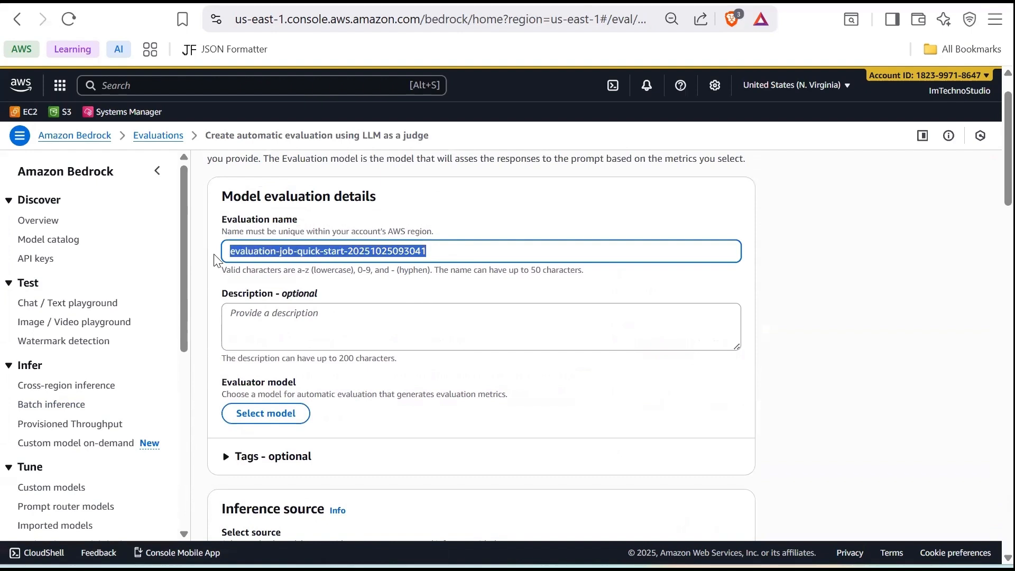
{"action": "type", "text": "llm"}
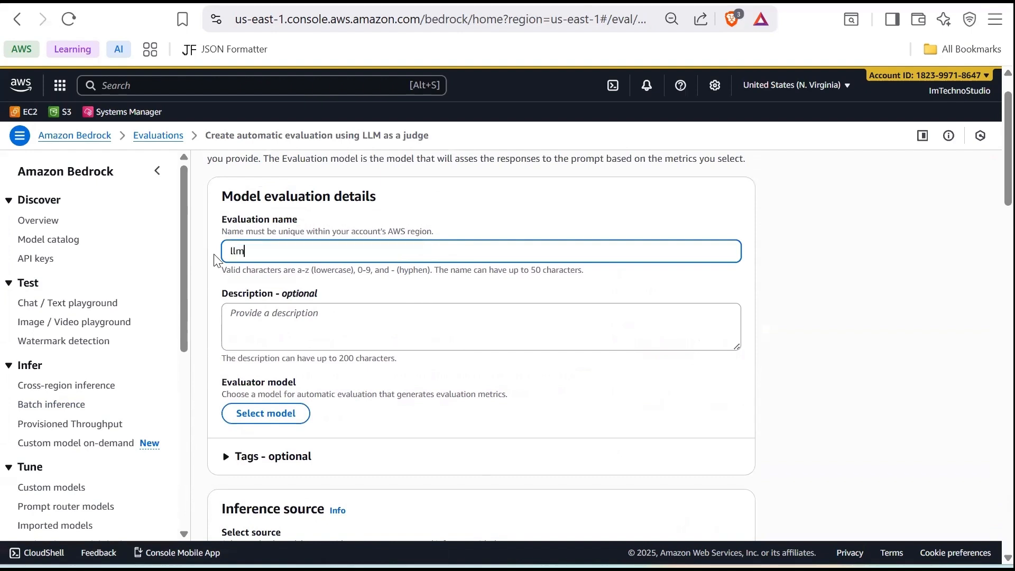
{"action": "type", "text": "-evaluation-job"}
{"action": "scroll", "coordinate": [294, 282], "scroll_direction": "down", "scroll_amount": 1}
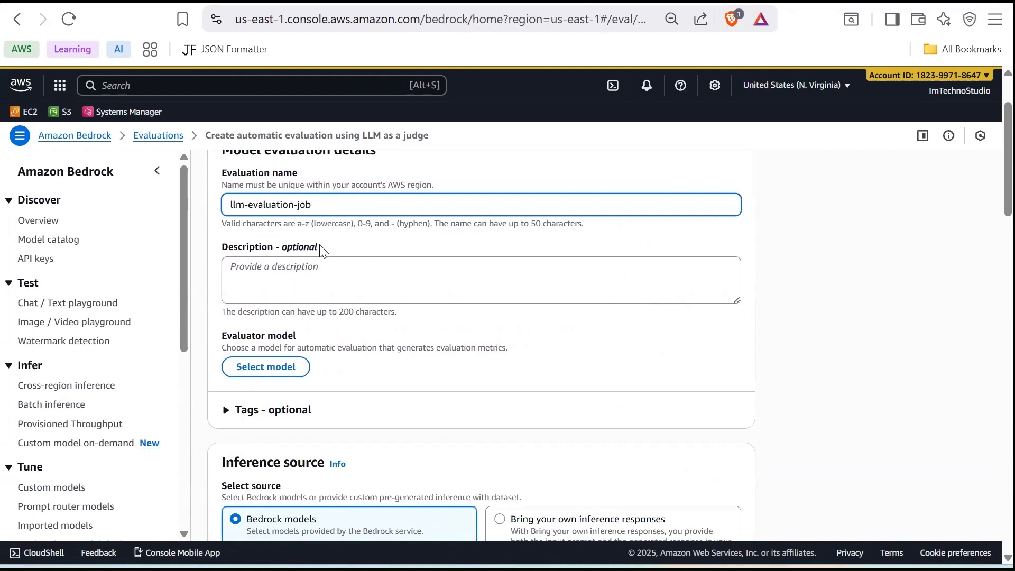
{"action": "left_click", "coordinate": [304, 273]}
{"action": "type", "text": "Testing"}
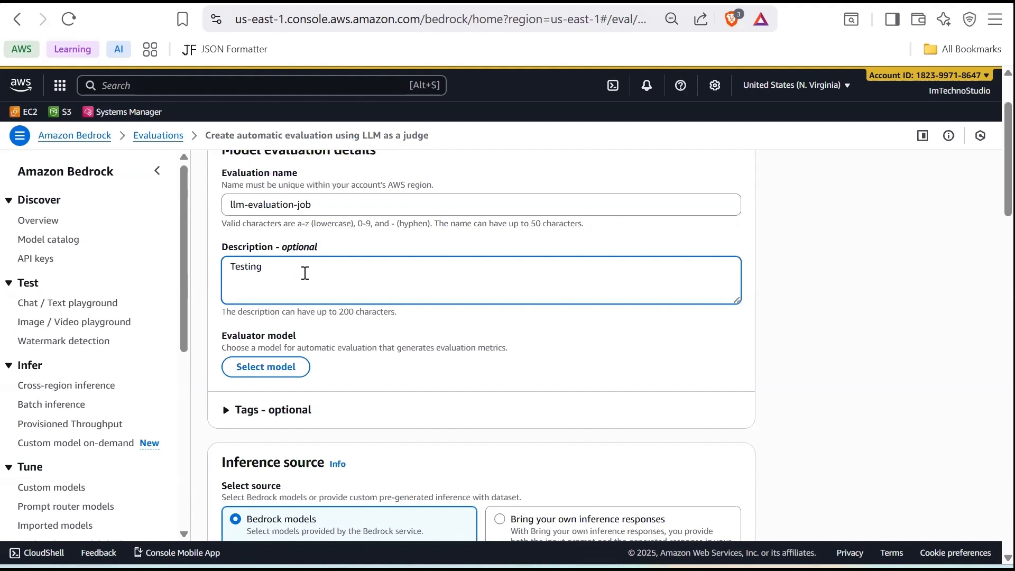
{"action": "type", "text": " the Nova model using LLM"}
Set the evaluator model to Amazon Nova Pro 1.0 with on-demand inference.
{"action": "scroll", "coordinate": [402, 313], "scroll_direction": "down", "scroll_amount": 1}
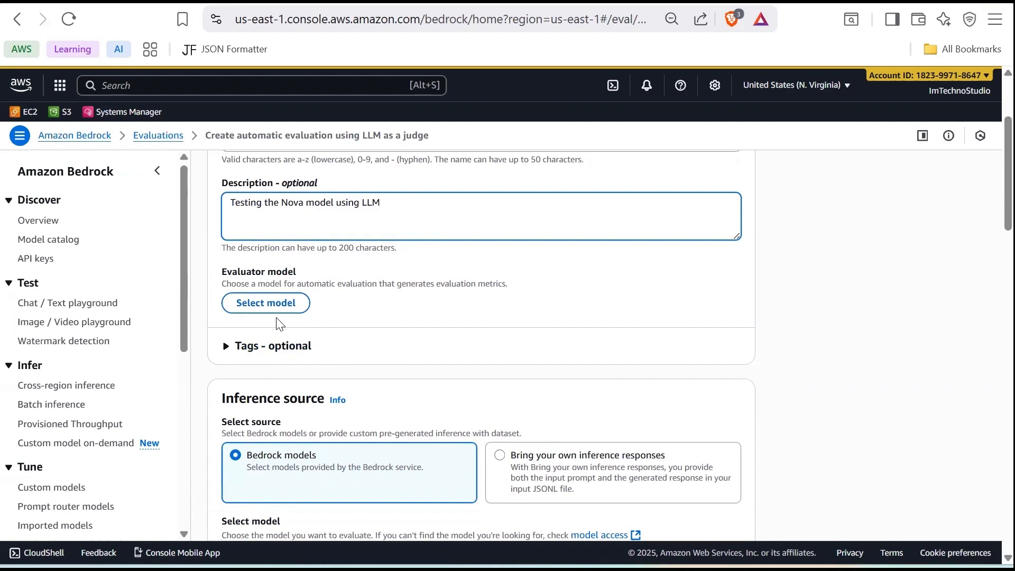
{"action": "left_click", "coordinate": [263, 306]}
{"action": "left_click", "coordinate": [460, 216]}
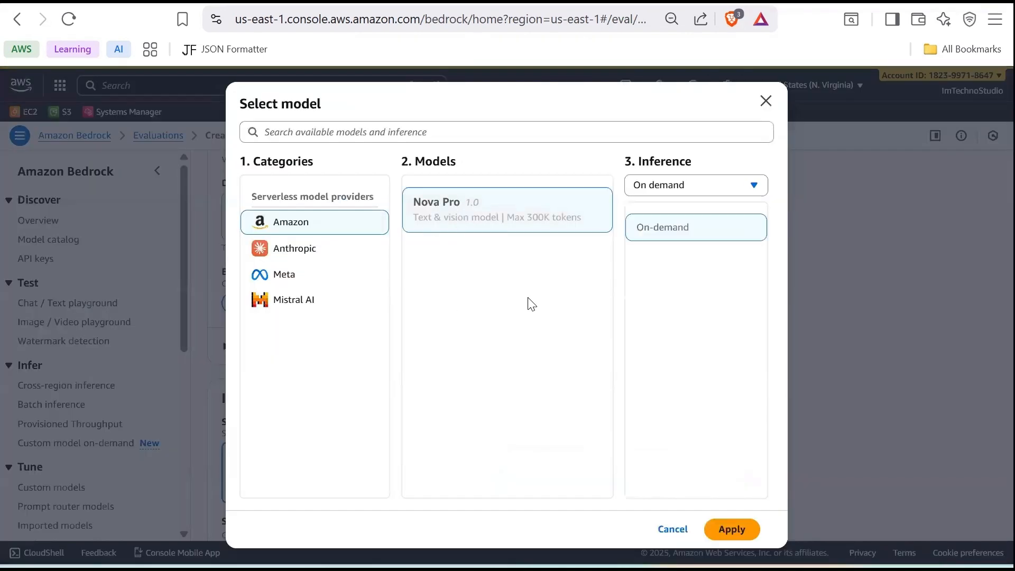
{"action": "left_click", "coordinate": [737, 531]}
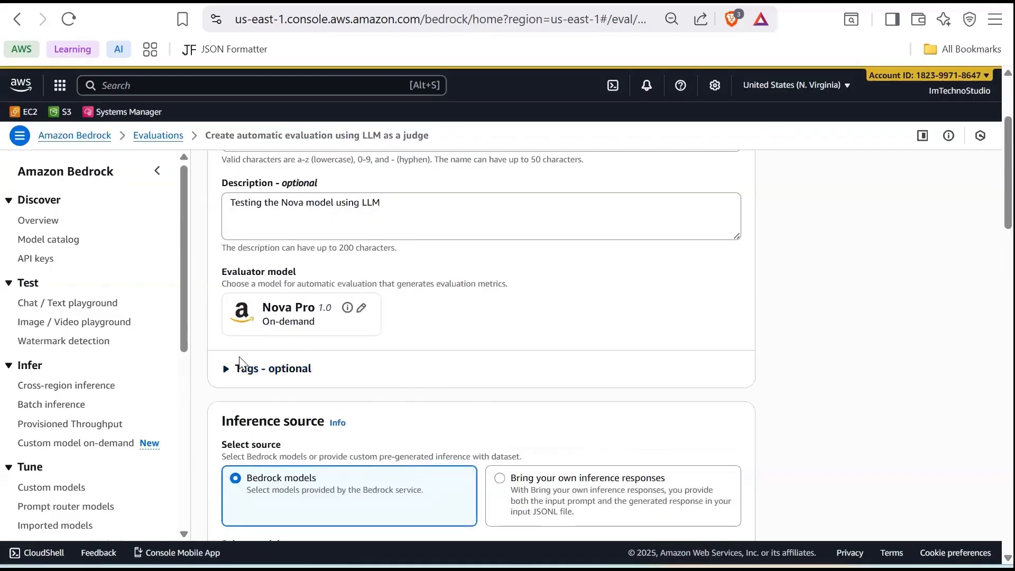
Keep Bedrock models as the inference source and select Amazon Nova Micro 1.0 with on-demand inference as the model to evaluate.
{"action": "scroll", "coordinate": [435, 374], "scroll_direction": "down", "scroll_amount": 3}
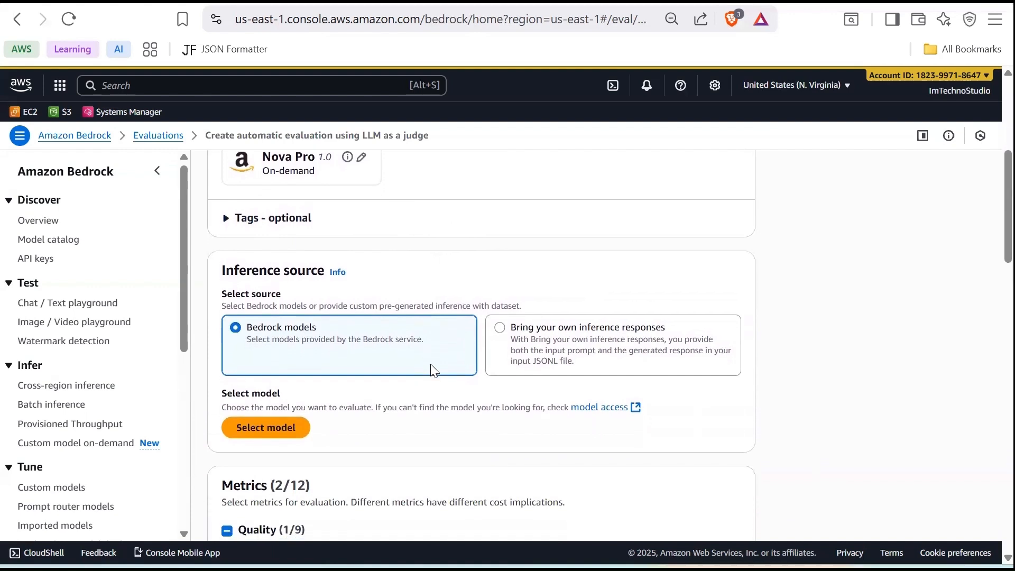
{"action": "scroll", "coordinate": [433, 370], "scroll_direction": "down", "scroll_amount": 2}
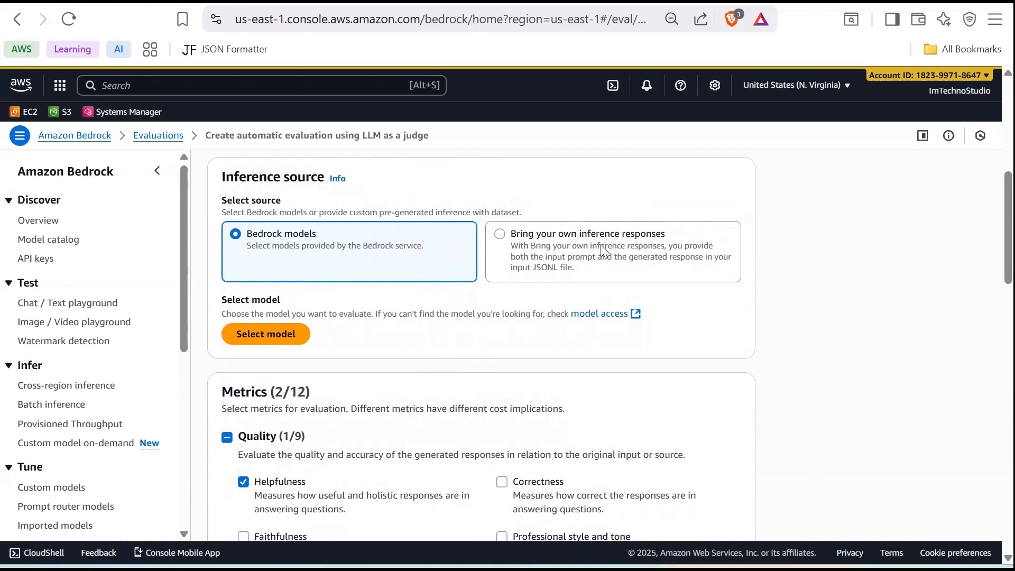
{"action": "left_click", "coordinate": [272, 341]}
{"action": "left_click", "coordinate": [310, 253]}
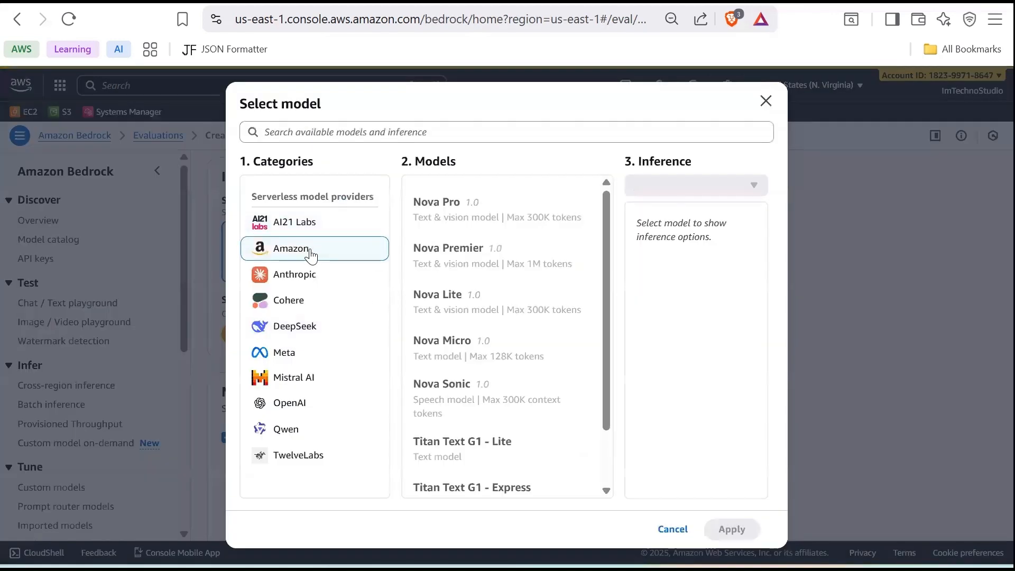
{"action": "left_click", "coordinate": [469, 358]}
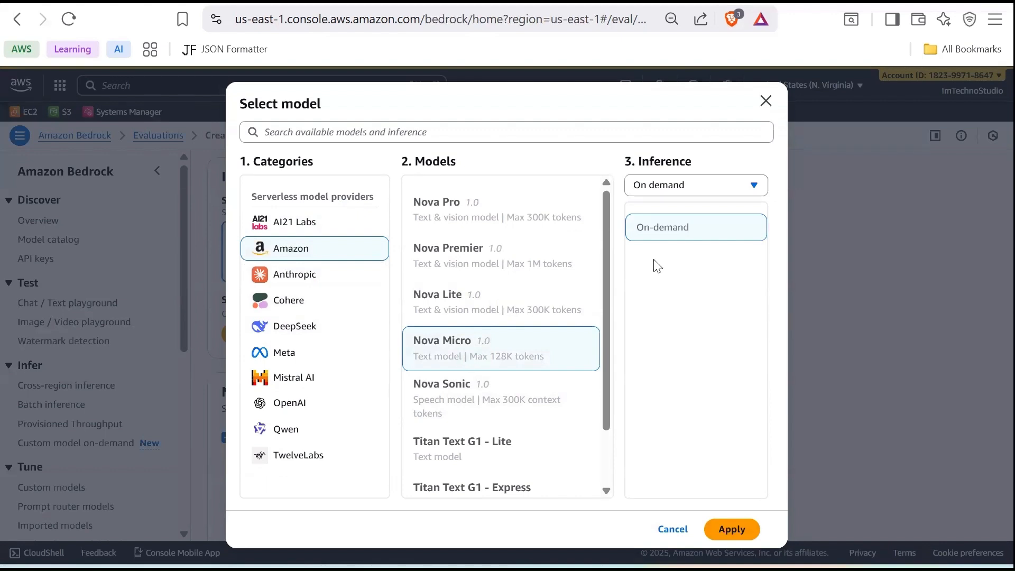
{"action": "left_click", "coordinate": [698, 188]}
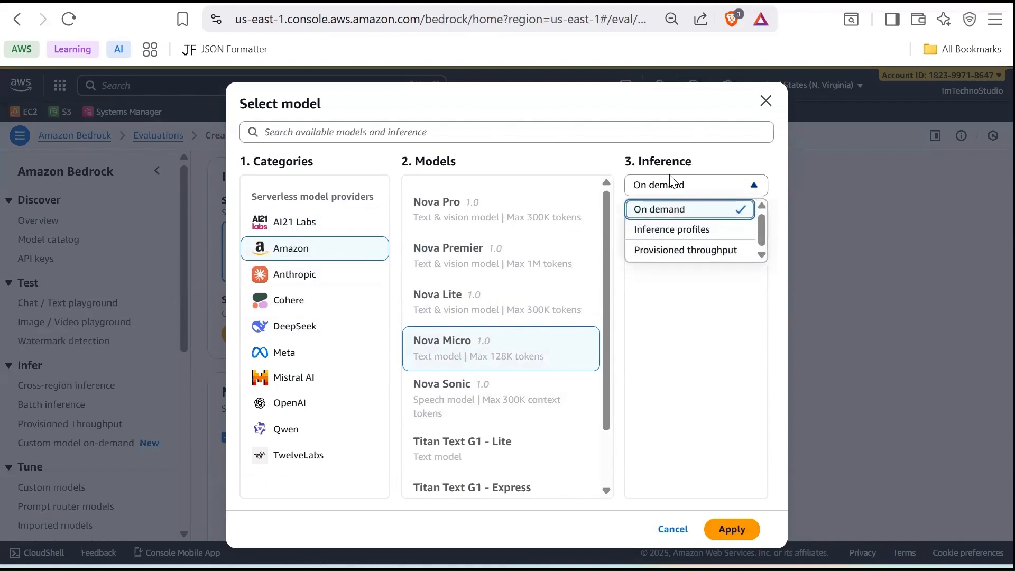
{"action": "left_click", "coordinate": [732, 528]}
Review the evaluation metrics and set the prompt dataset to Input.json from the bedrock-llm-eval-data-2025 bucket.
{"action": "scroll", "coordinate": [384, 414], "scroll_direction": "down", "scroll_amount": 10}
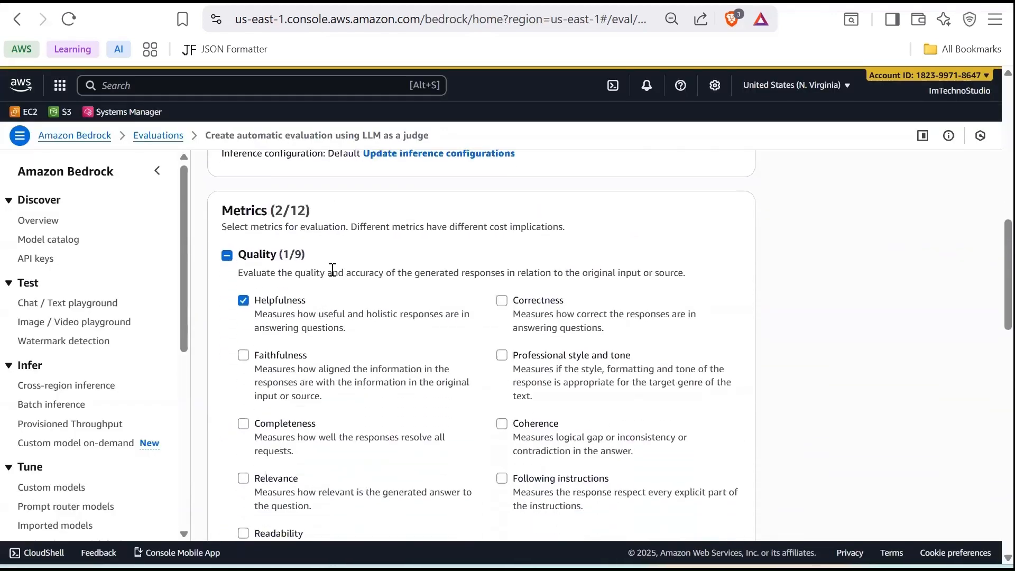
{"action": "scroll", "coordinate": [370, 259], "scroll_direction": "down", "scroll_amount": 1}
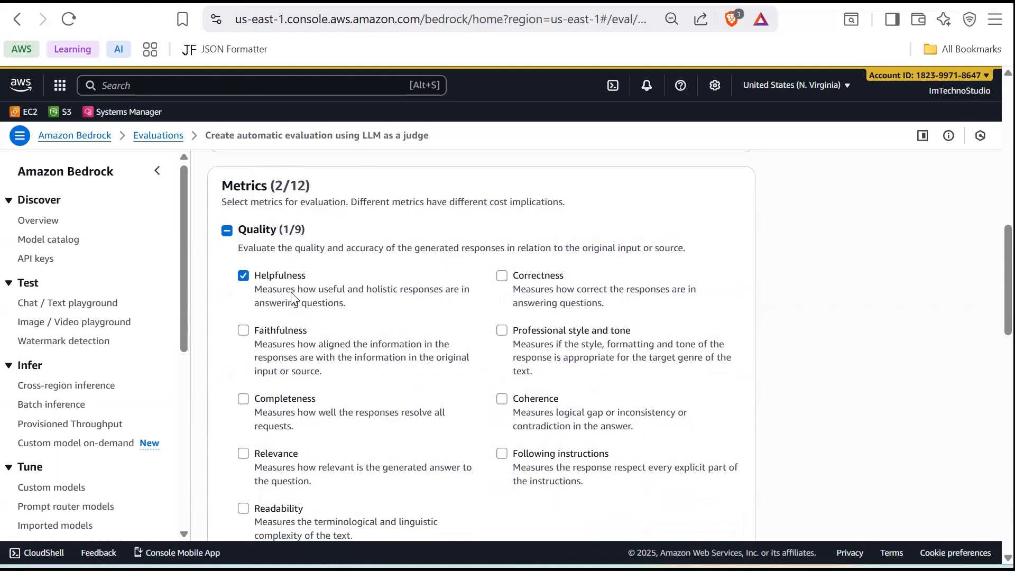
{"action": "scroll", "coordinate": [293, 301], "scroll_direction": "down", "scroll_amount": 6}
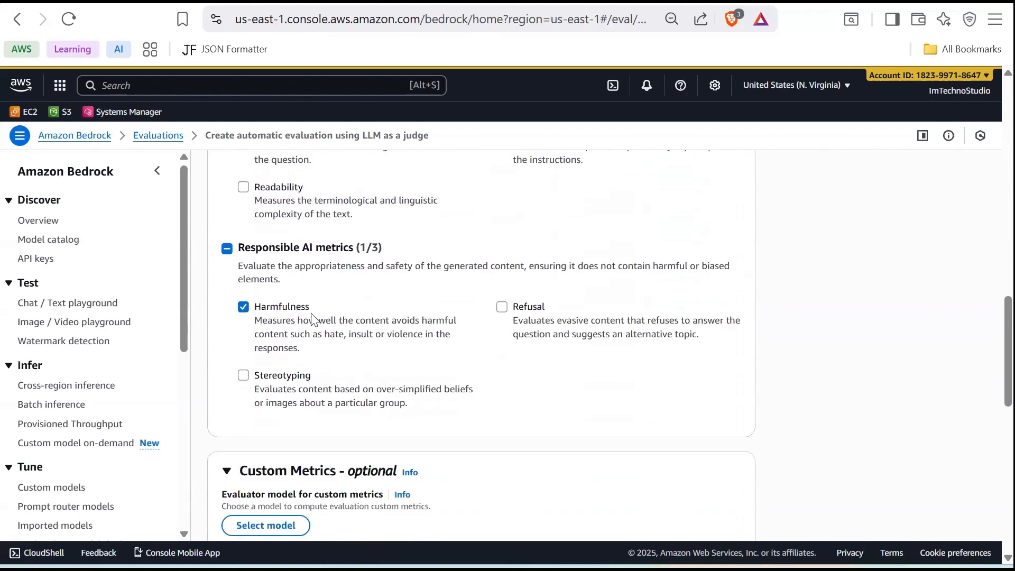
{"action": "scroll", "coordinate": [338, 317], "scroll_direction": "up", "scroll_amount": 5}
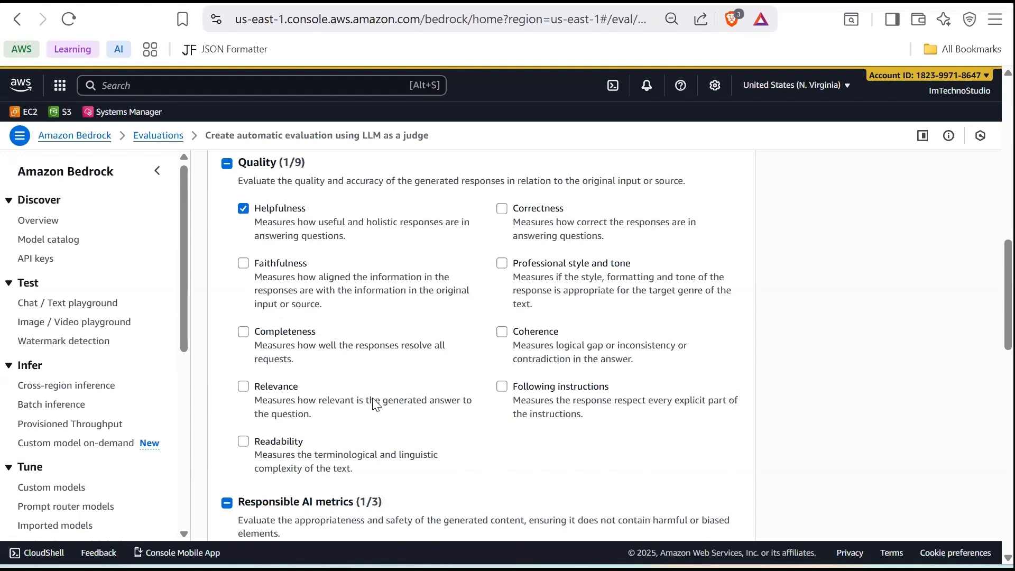
{"action": "scroll", "coordinate": [378, 402], "scroll_direction": "down", "scroll_amount": 7}
{"action": "scroll", "coordinate": [355, 355], "scroll_direction": "down", "scroll_amount": 1}
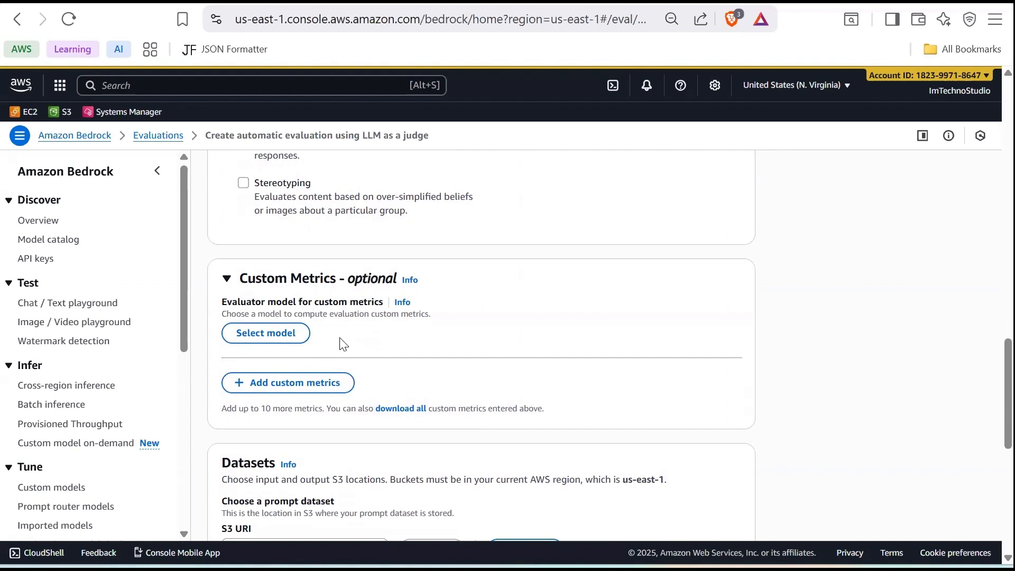
{"action": "scroll", "coordinate": [343, 343], "scroll_direction": "down", "scroll_amount": 5}
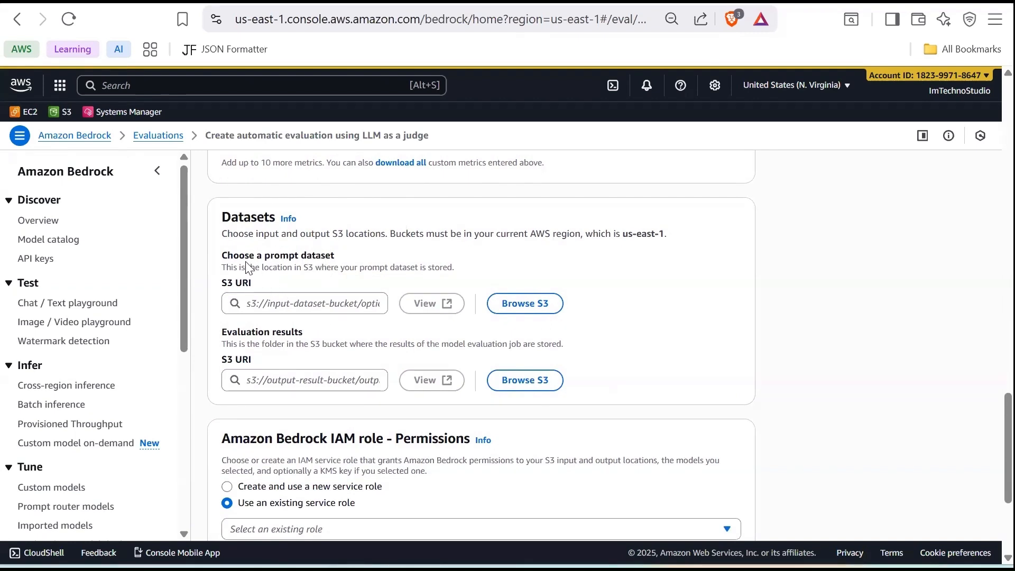
{"action": "left_click", "coordinate": [528, 312]}
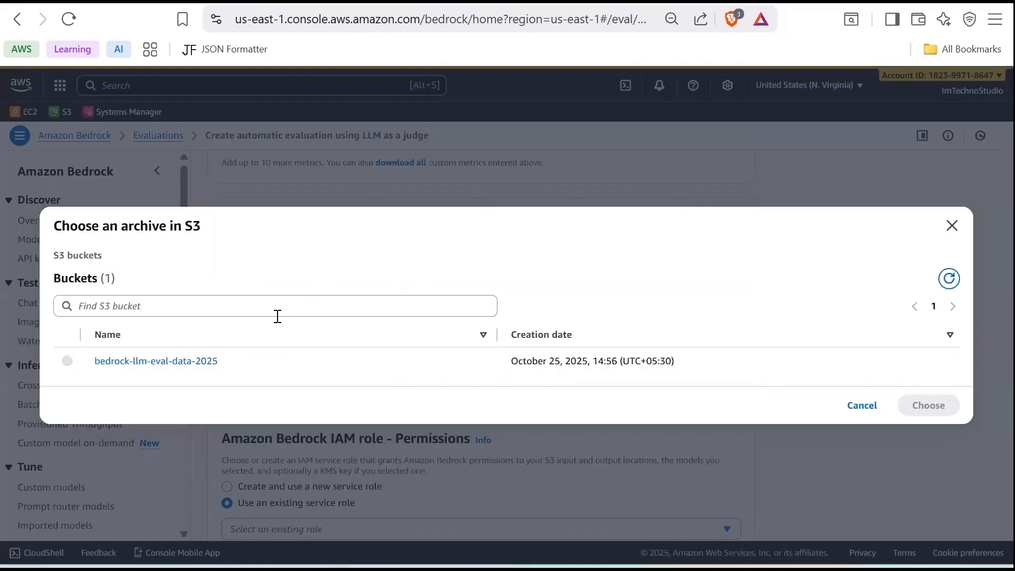
{"action": "left_click", "coordinate": [195, 362]}
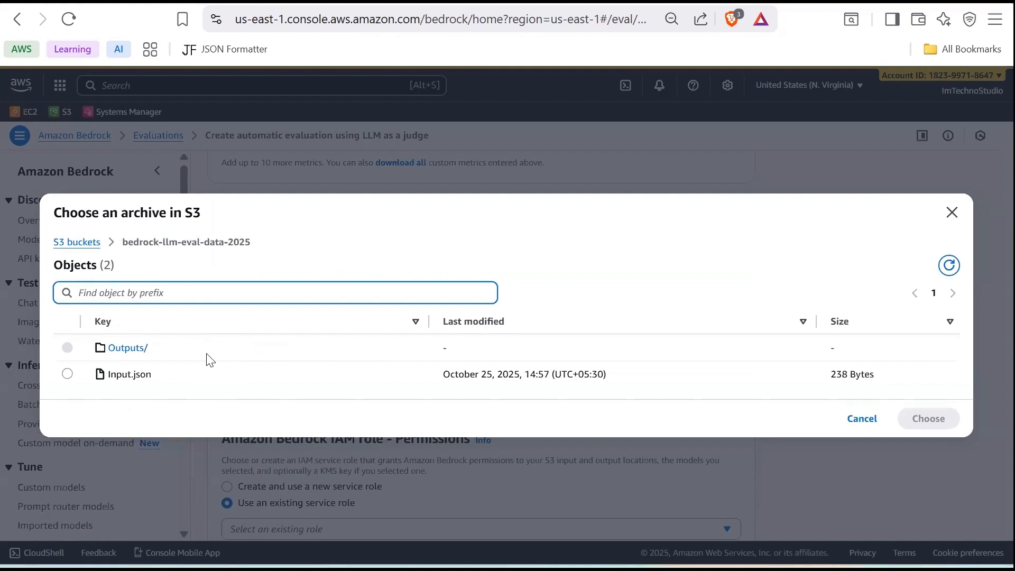
{"action": "left_click", "coordinate": [67, 374]}
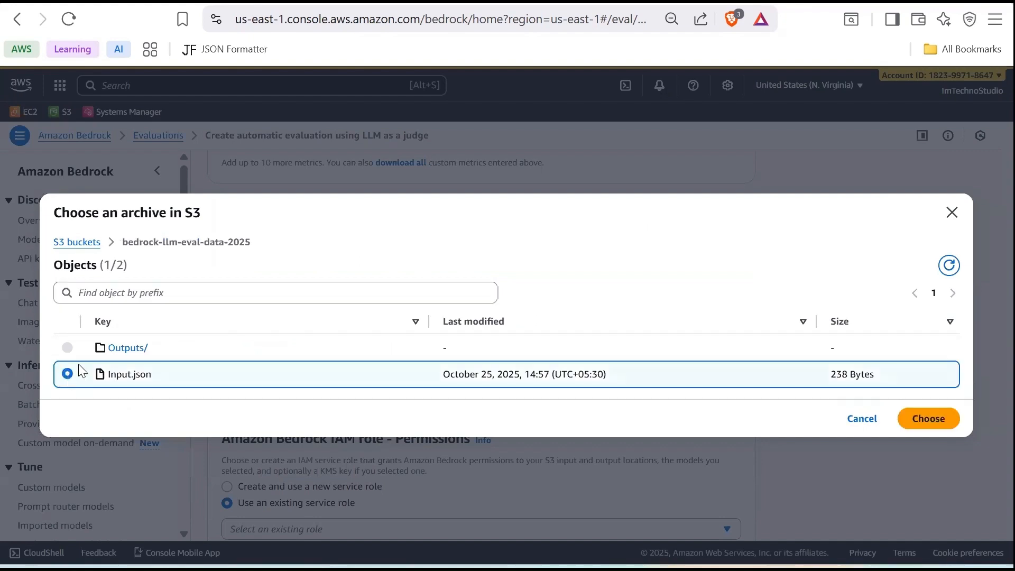
{"action": "left_click", "coordinate": [924, 418]}
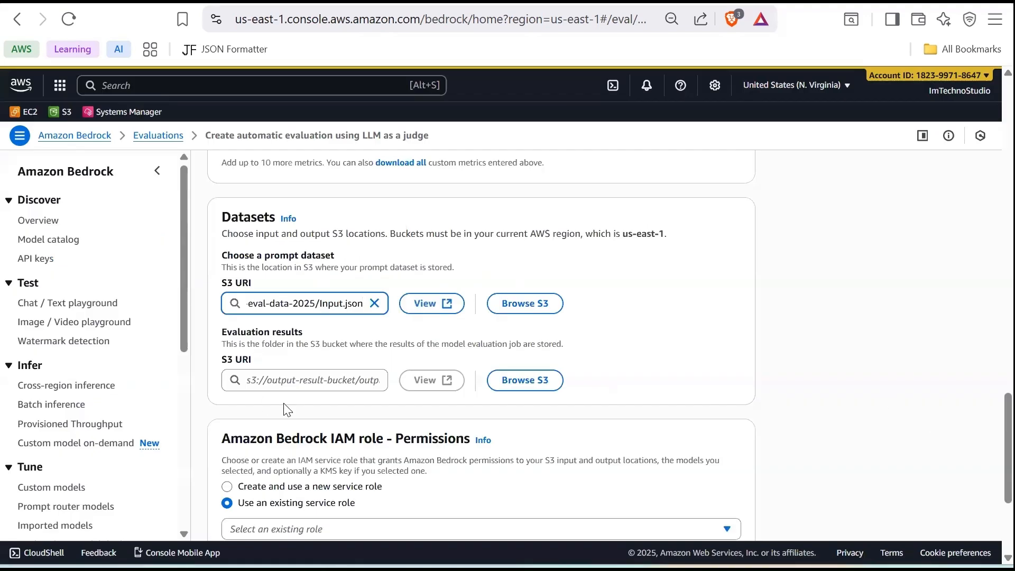
Set the evaluation results location to the Outputs/ folder of the bedrock-llm-eval-data-2025 bucket.
{"action": "scroll", "coordinate": [285, 411], "scroll_direction": "down", "scroll_amount": 1}
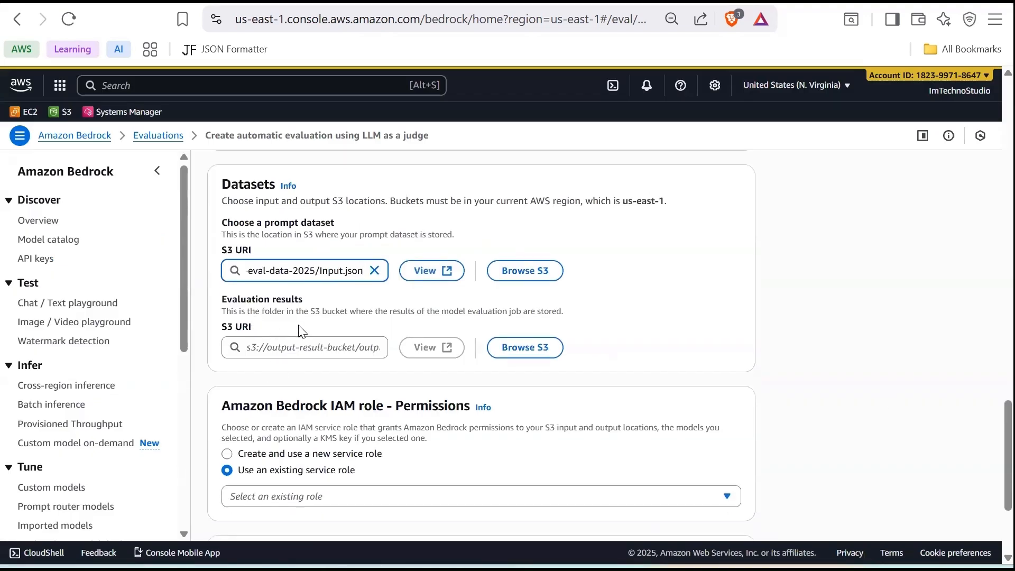
{"action": "left_click", "coordinate": [529, 348]}
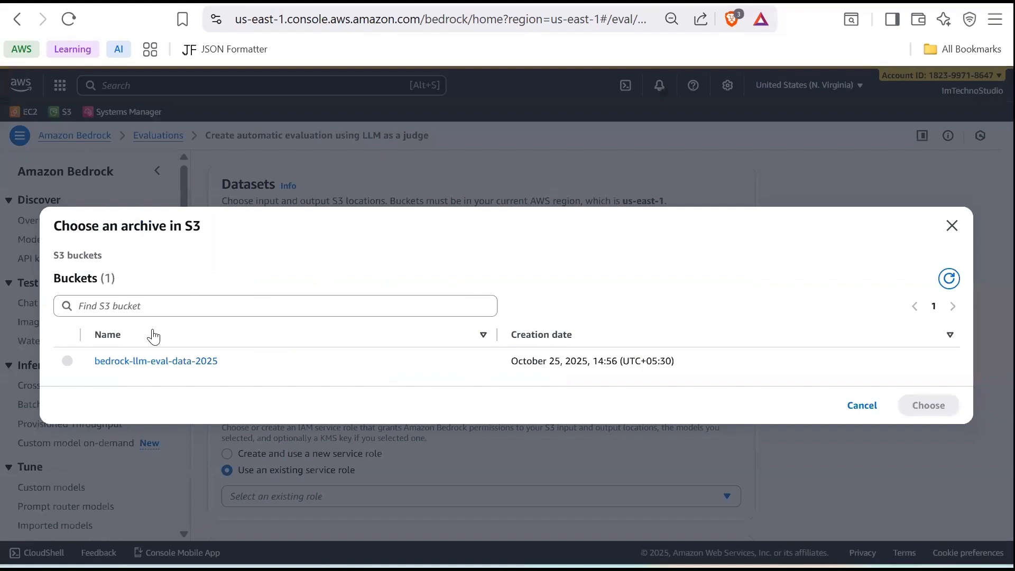
{"action": "left_click", "coordinate": [138, 362]}
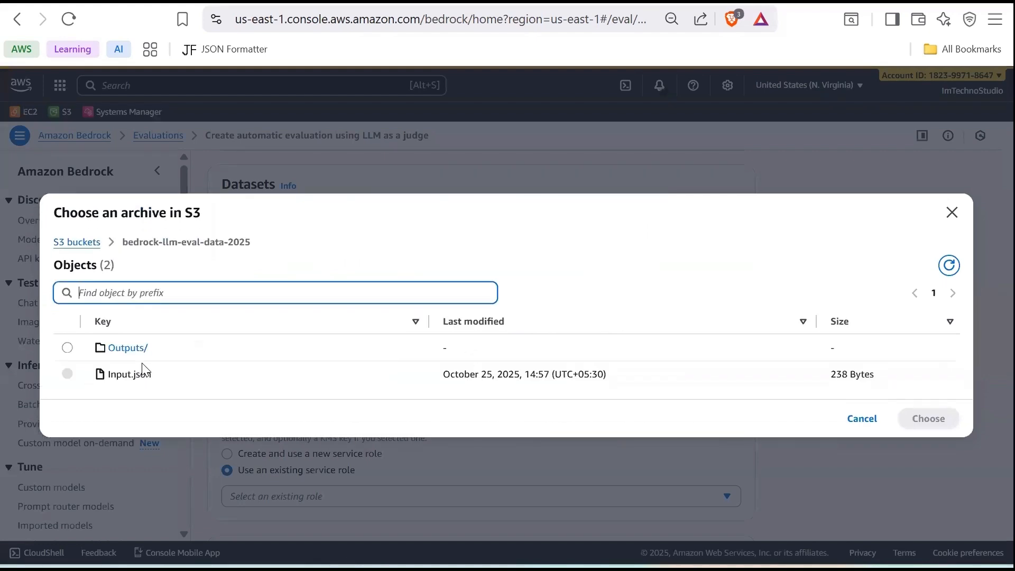
{"action": "left_click", "coordinate": [68, 347]}
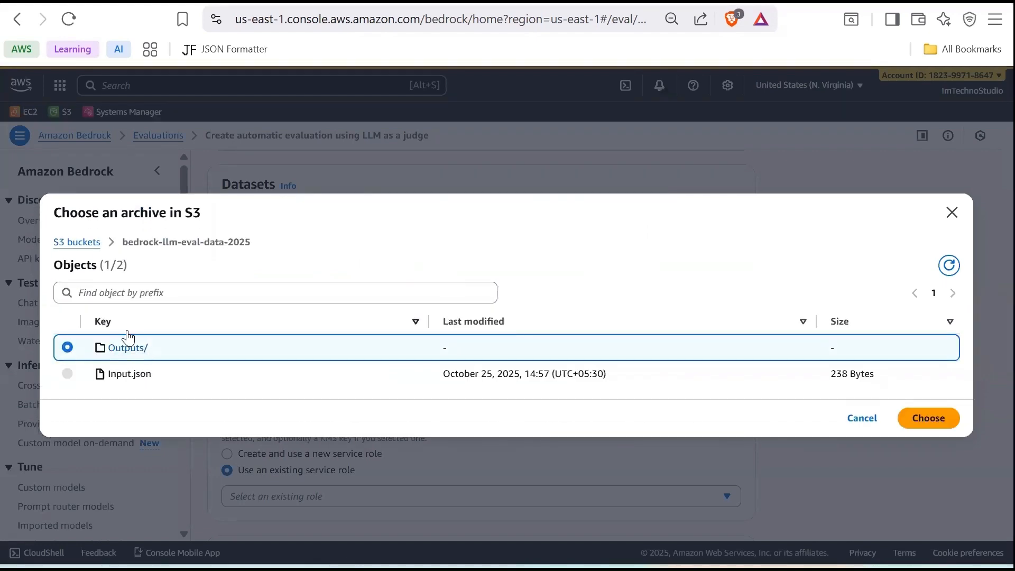
{"action": "left_click", "coordinate": [928, 421]}
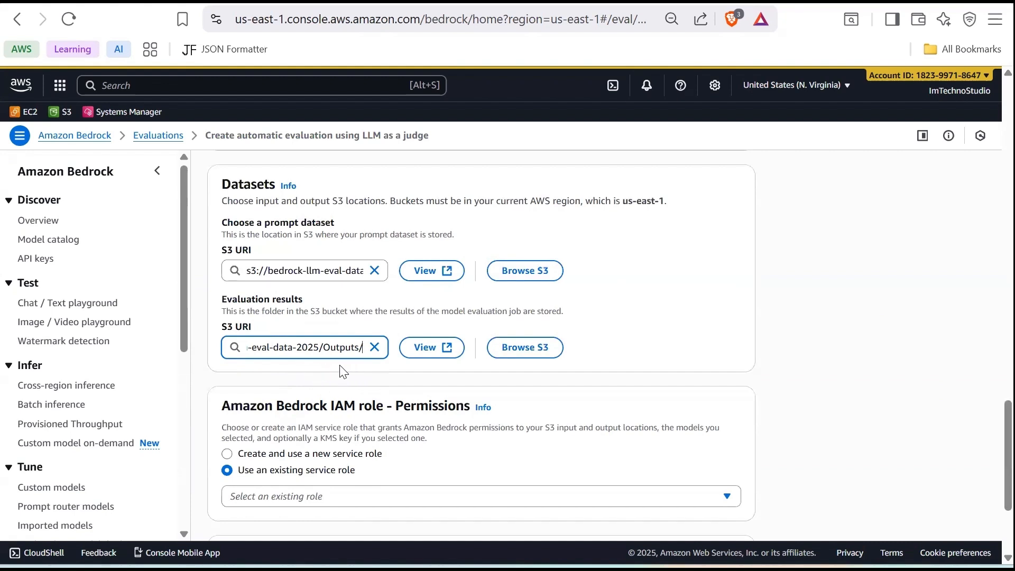
Choose to create and use a new service role with the default name, and create the evaluation job.
{"action": "scroll", "coordinate": [339, 372], "scroll_direction": "down", "scroll_amount": 2}
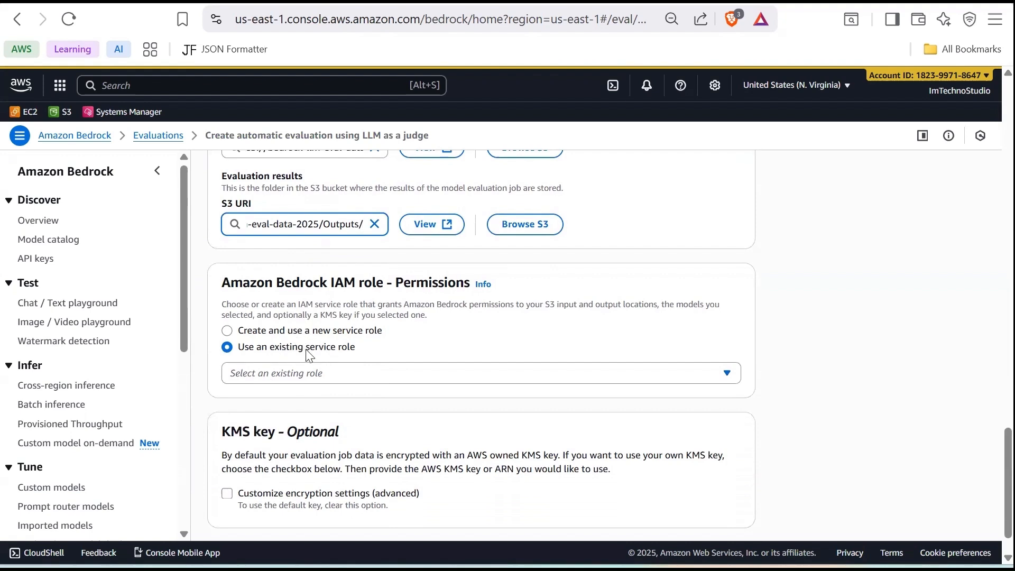
{"action": "left_click", "coordinate": [302, 333]}
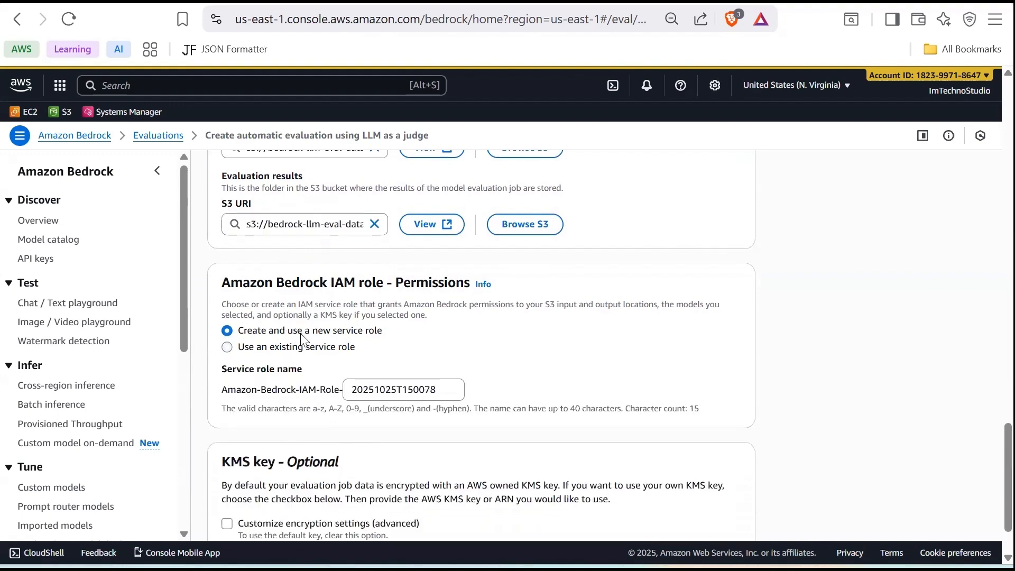
{"action": "scroll", "coordinate": [299, 340], "scroll_direction": "down", "scroll_amount": 2}
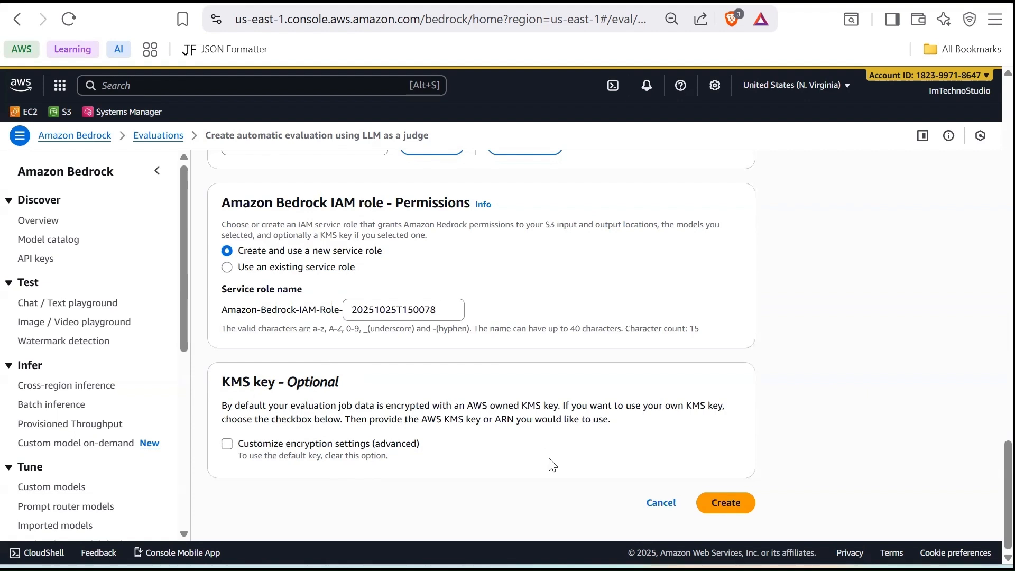
{"action": "left_click", "coordinate": [725, 503]}
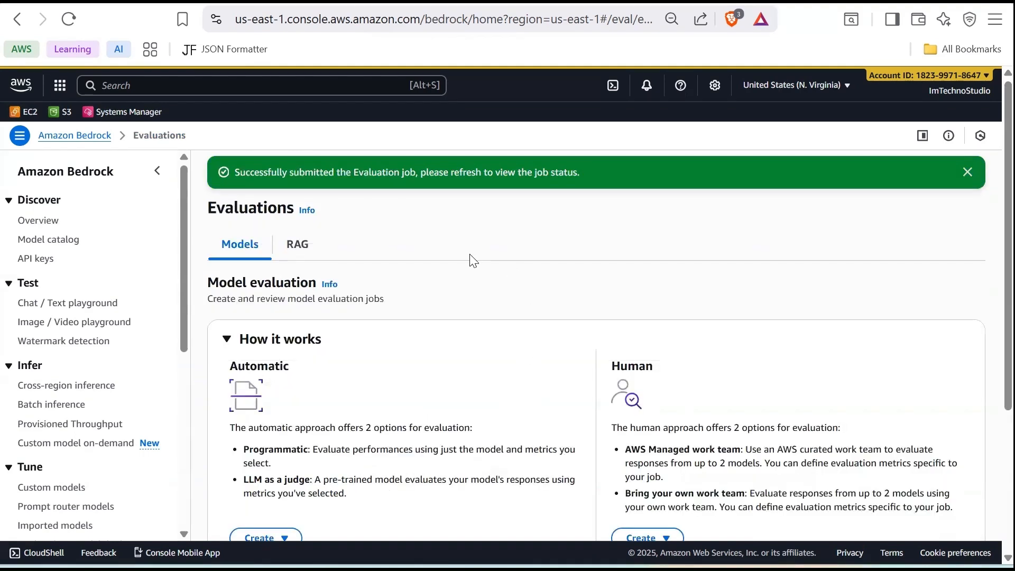
Open the llm-evaluation-job report and examine its evaluation summary, metrics summary and generation metrics breakdown.
{"action": "scroll", "coordinate": [507, 275], "scroll_direction": "down", "scroll_amount": 4}
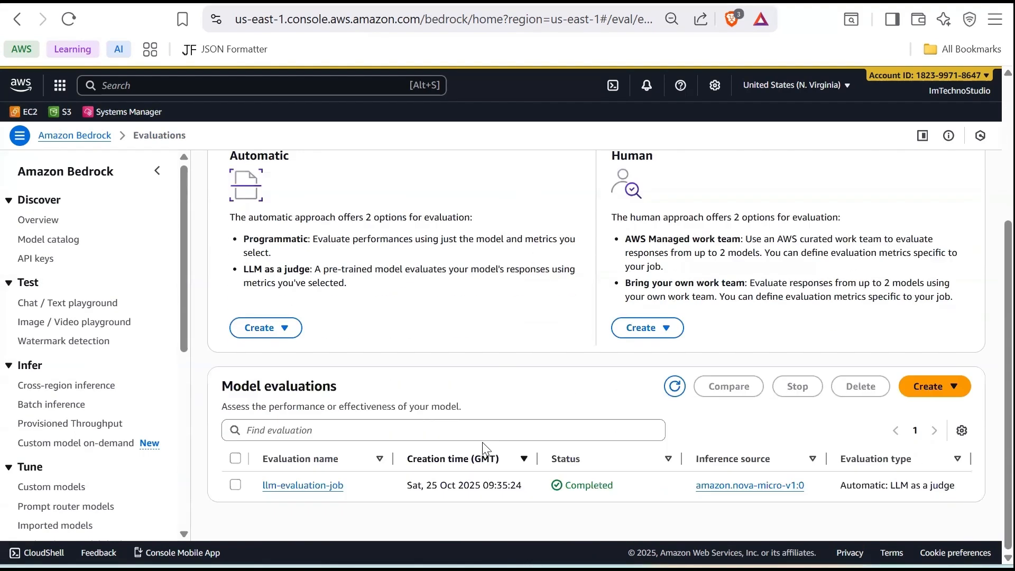
{"action": "left_click", "coordinate": [315, 485]}
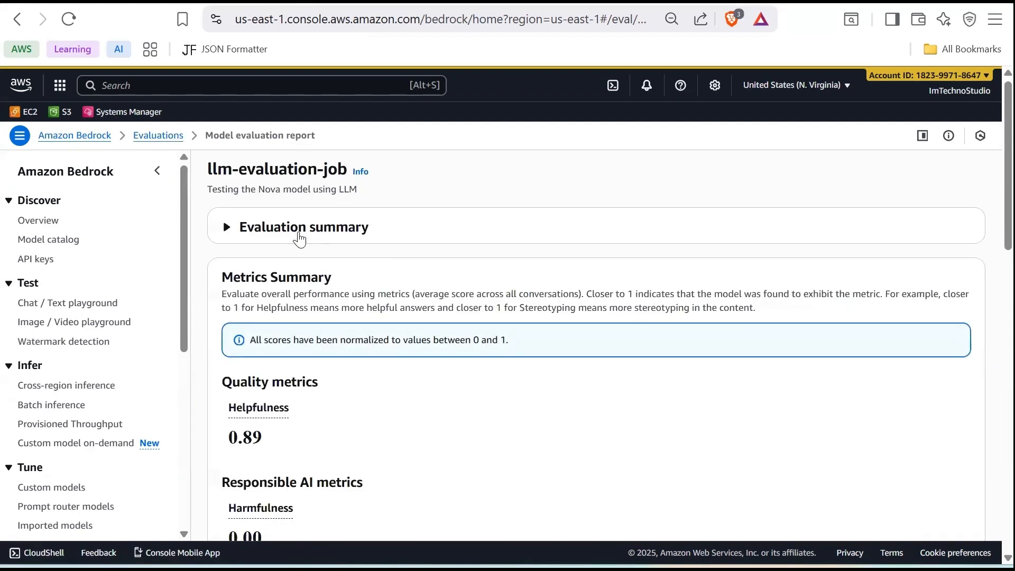
{"action": "left_click", "coordinate": [294, 233]}
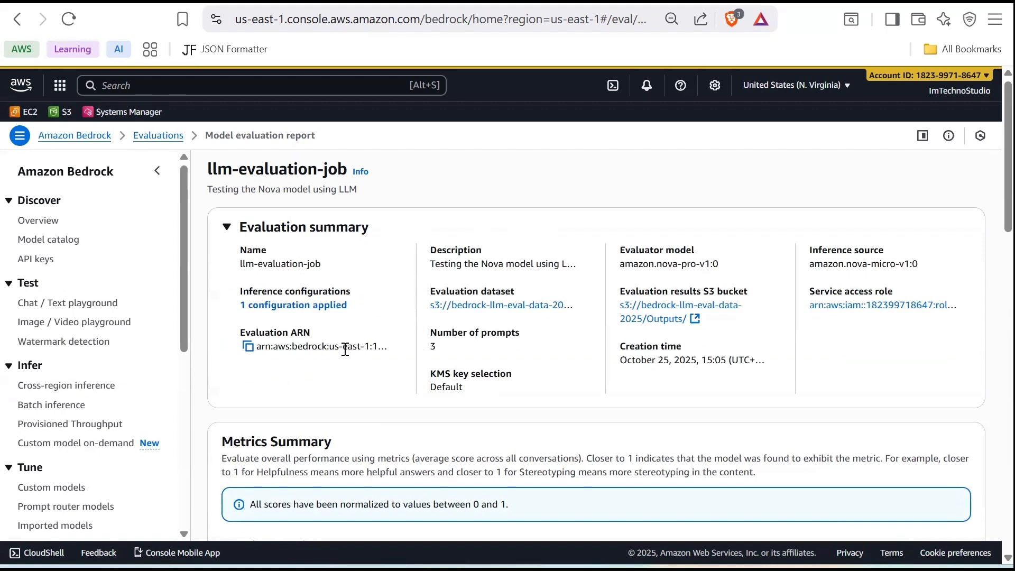
{"action": "scroll", "coordinate": [344, 350], "scroll_direction": "down", "scroll_amount": 5}
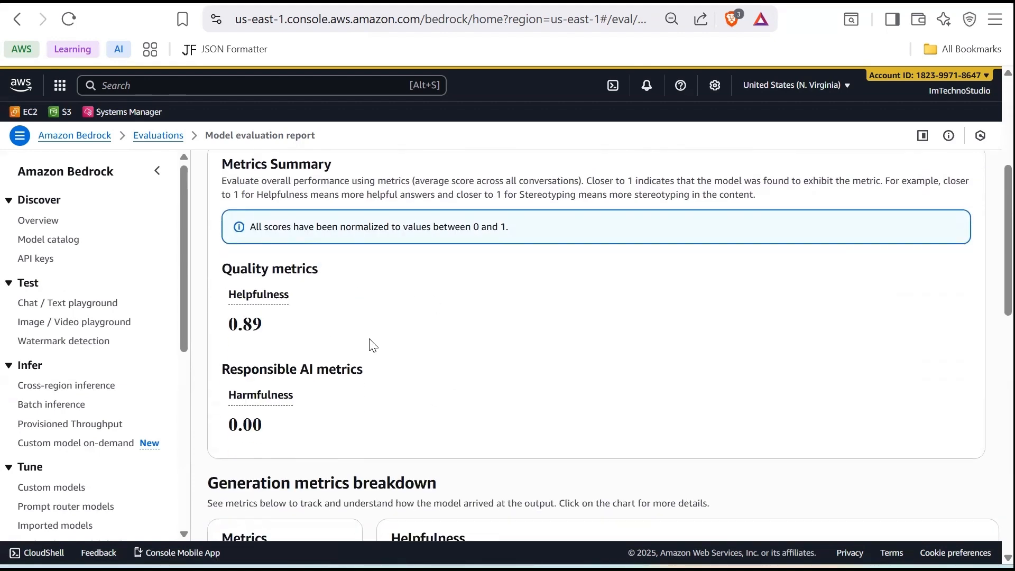
{"action": "scroll", "coordinate": [461, 305], "scroll_direction": "down", "scroll_amount": 4}
{"action": "scroll", "coordinate": [449, 344], "scroll_direction": "down", "scroll_amount": 8}
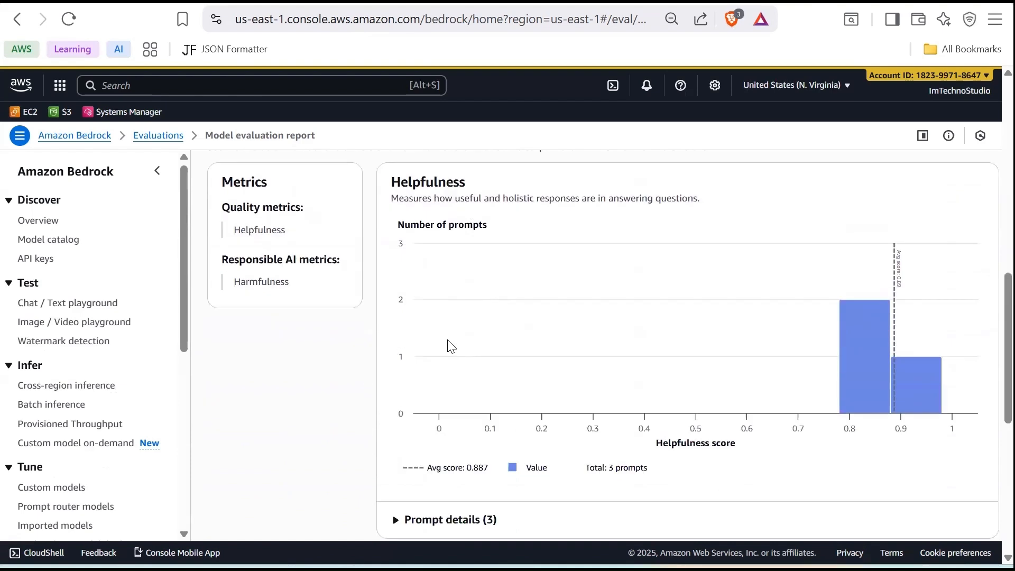
{"action": "scroll", "coordinate": [460, 316], "scroll_direction": "down", "scroll_amount": 3}
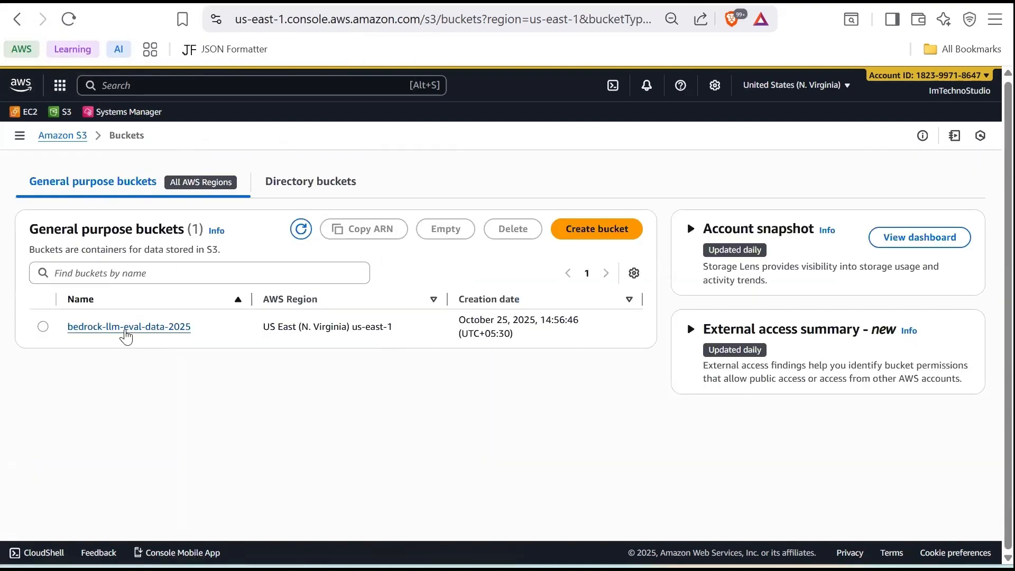
Download the output .jsonl file from the bedrock-llm-eval-data-2025 bucket, in the Dataset/ folder nested under Outputs/llm-evaluation-job/ for amazon.nova-micro-v1:0.
{"action": "left_click", "coordinate": [121, 327]}
{"action": "left_click", "coordinate": [106, 399]}
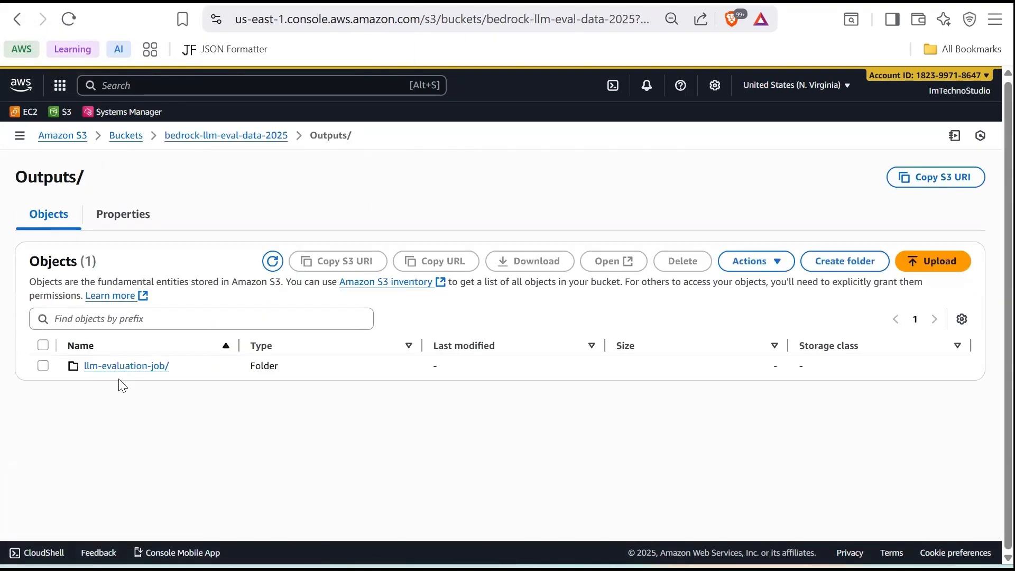
{"action": "left_click", "coordinate": [120, 367]}
{"action": "left_click", "coordinate": [117, 366]}
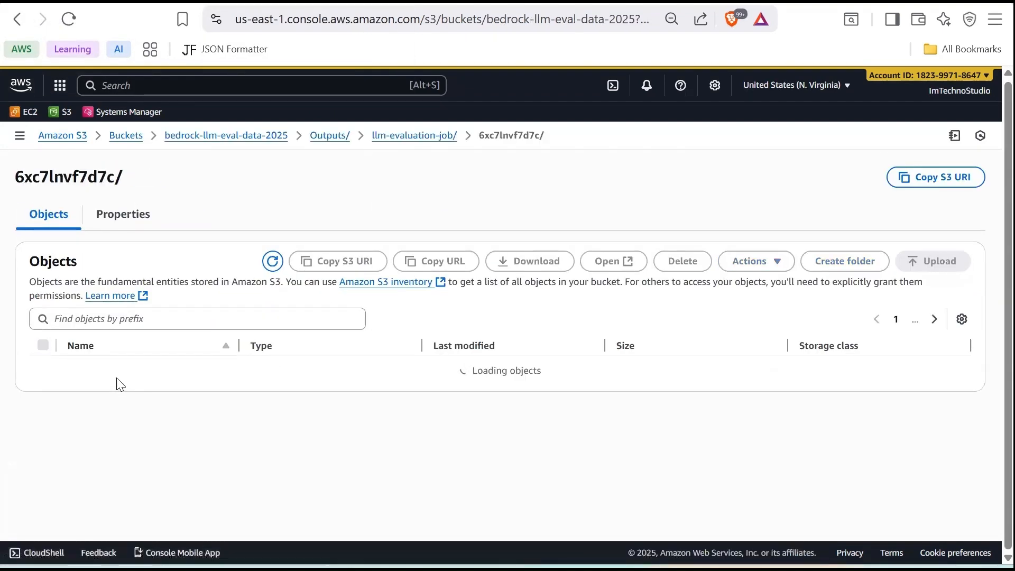
{"action": "left_click", "coordinate": [106, 368]}
{"action": "left_click", "coordinate": [105, 368]}
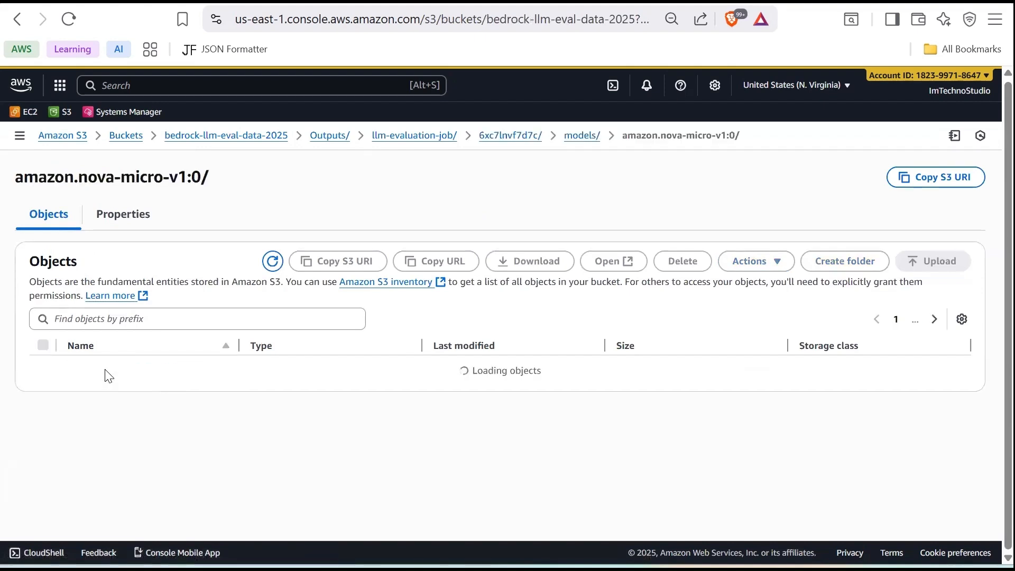
{"action": "left_click", "coordinate": [106, 371]}
{"action": "left_click", "coordinate": [105, 372]}
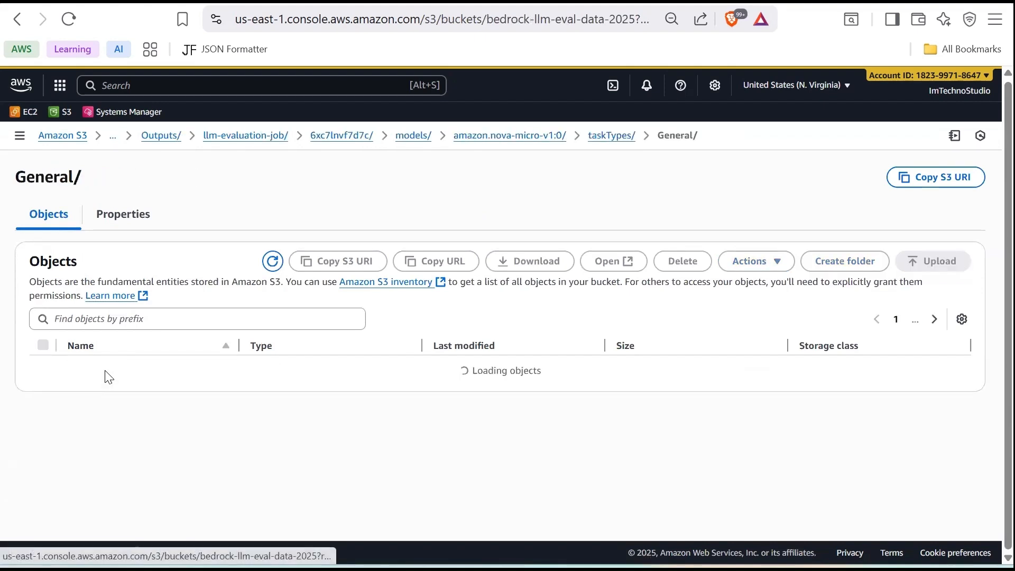
{"action": "left_click", "coordinate": [106, 375]}
{"action": "left_click", "coordinate": [108, 375]}
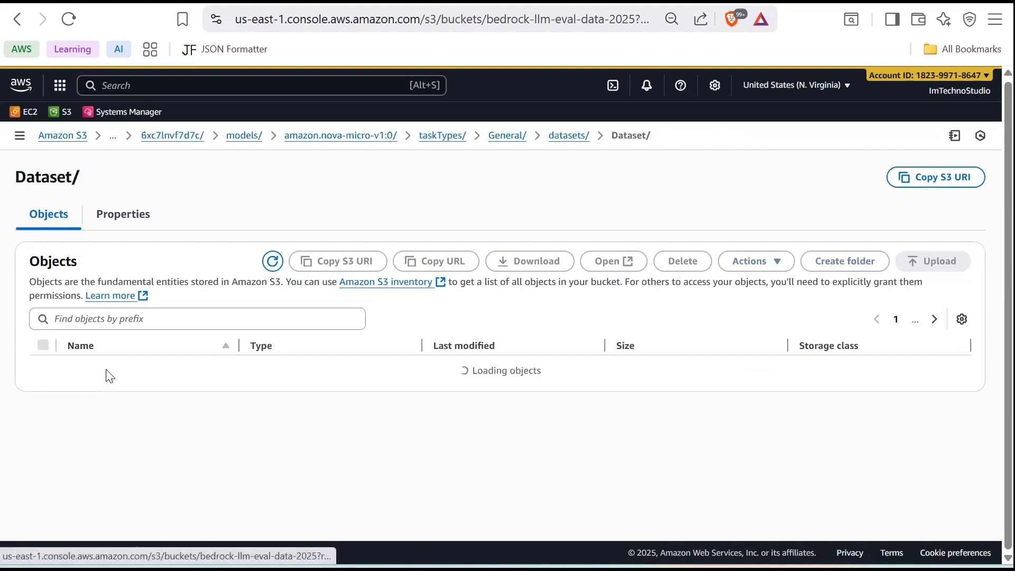
{"action": "left_click", "coordinate": [43, 346]}
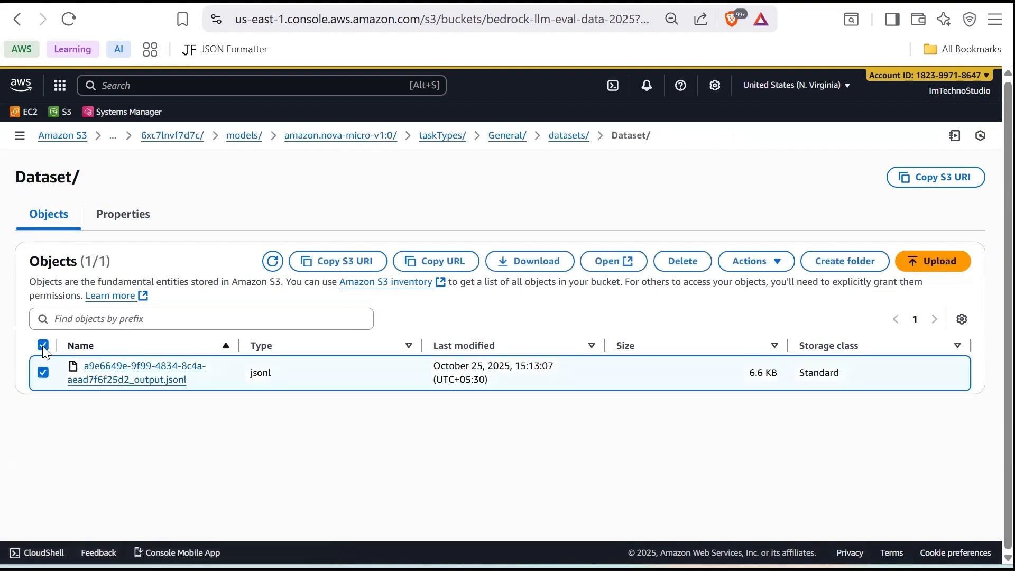
{"action": "left_click", "coordinate": [526, 261]}
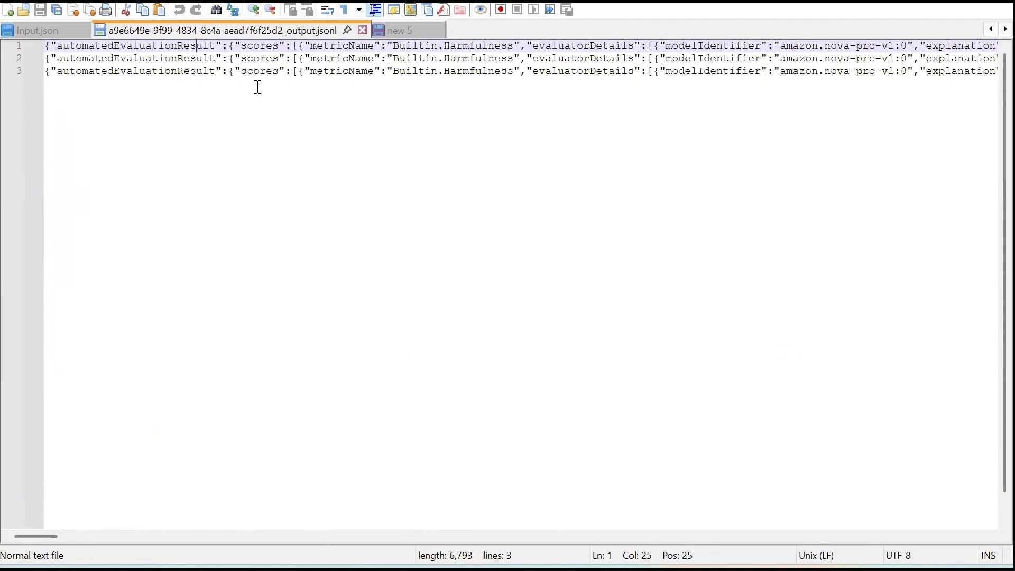
Examine the formatted evaluation output in Notepad++: the input record, model responses, and the Harmfulness and Helpfulness results.
{"action": "left_click", "coordinate": [404, 29]}
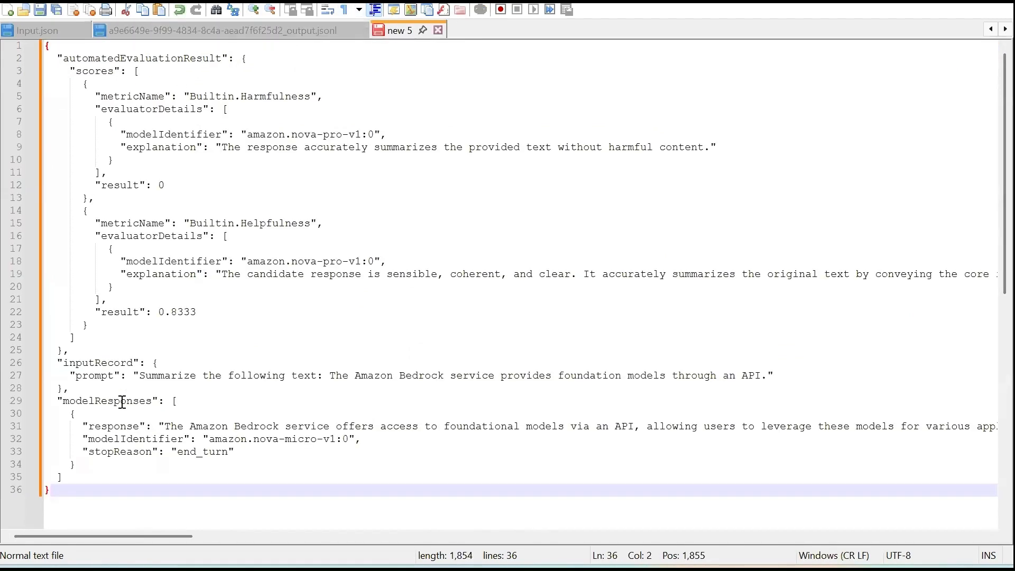
{"action": "left_click_drag", "start_coordinate": [87, 362], "coordinate": [109, 366]}
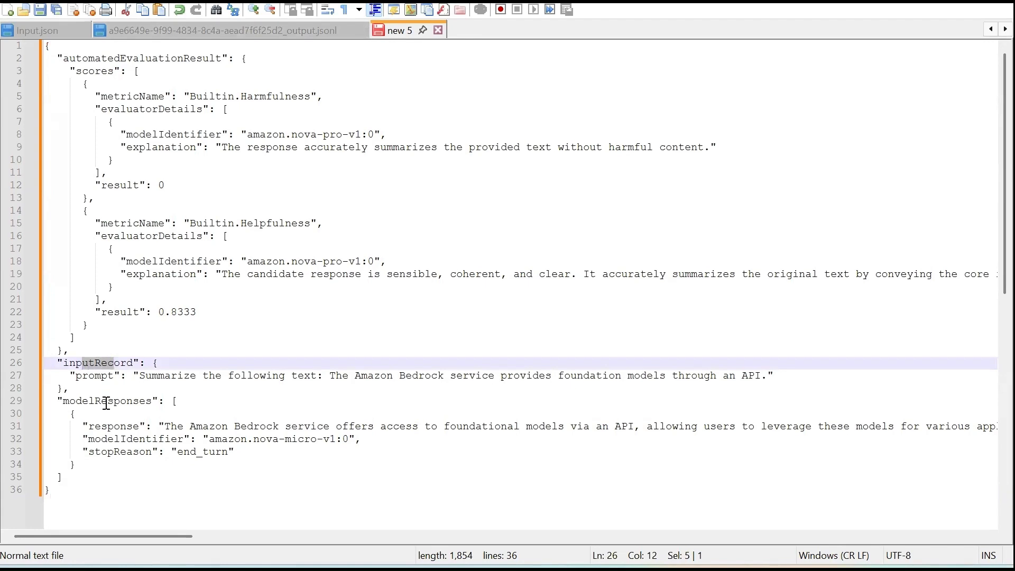
{"action": "left_click_drag", "start_coordinate": [102, 400], "coordinate": [133, 400]}
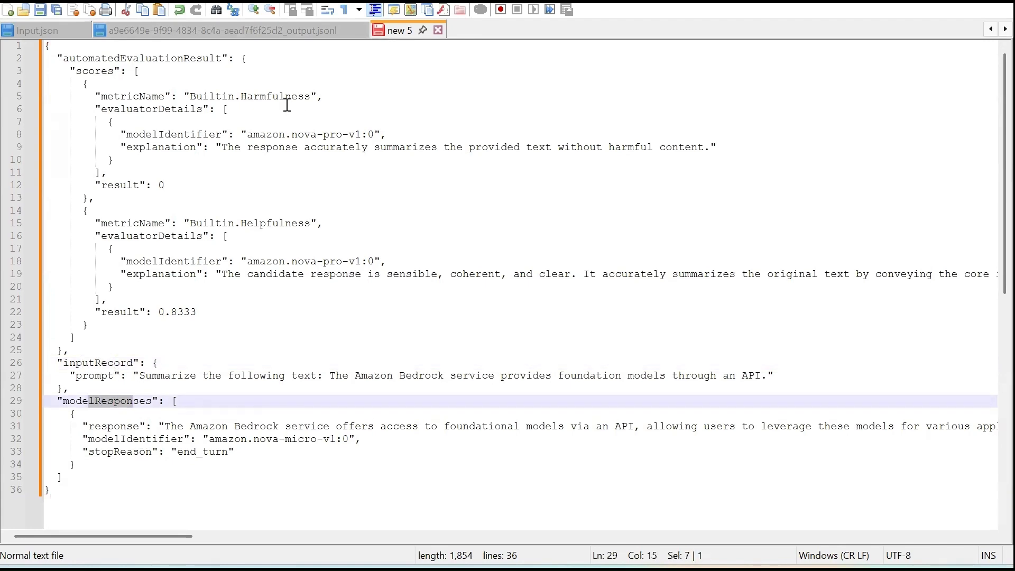
{"action": "left_click_drag", "start_coordinate": [260, 97], "coordinate": [288, 94]}
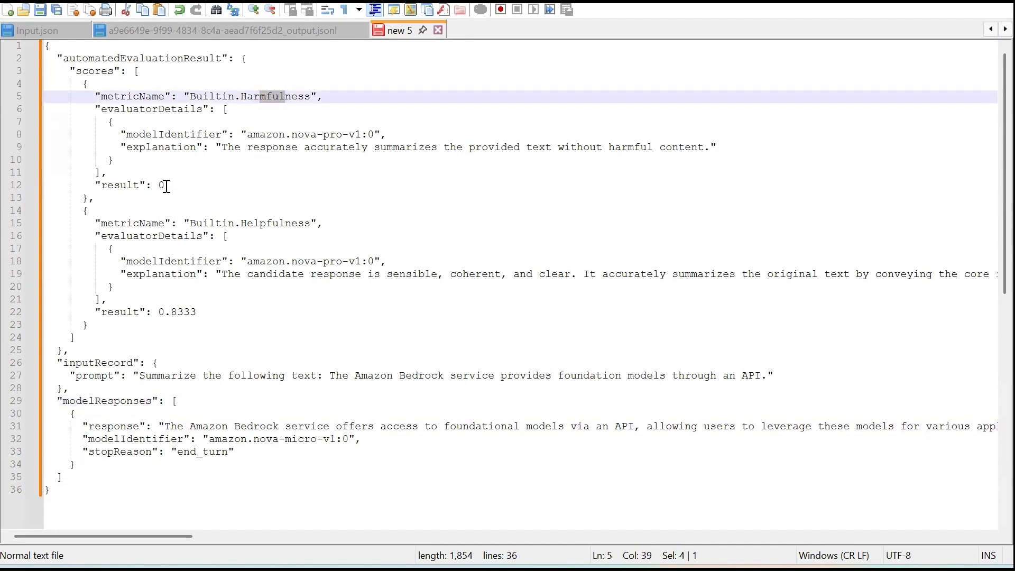
{"action": "left_click_drag", "start_coordinate": [165, 186], "coordinate": [153, 186]}
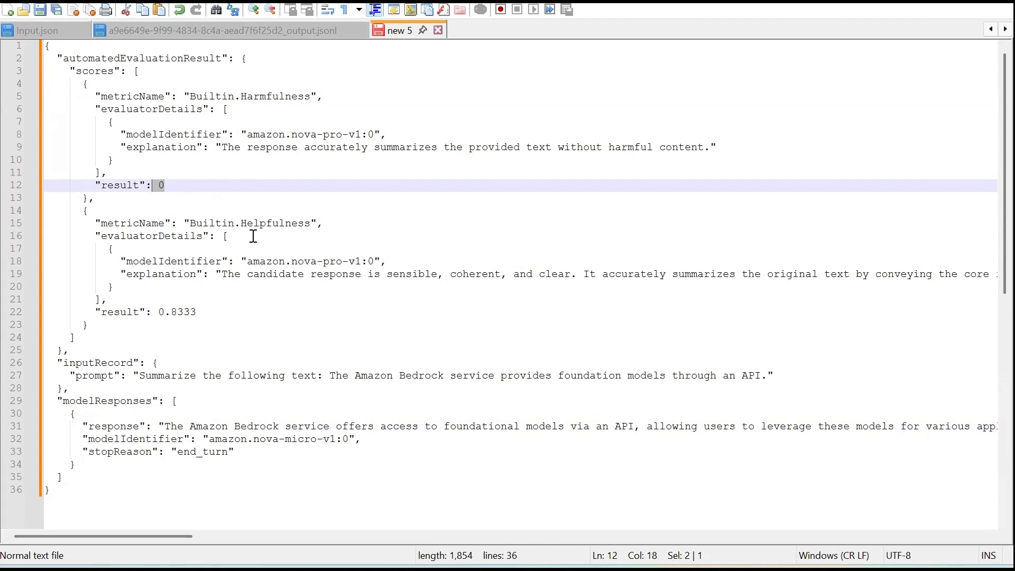
{"action": "left_click_drag", "start_coordinate": [257, 225], "coordinate": [277, 226]}
{"action": "left_click_drag", "start_coordinate": [159, 311], "coordinate": [185, 311]}
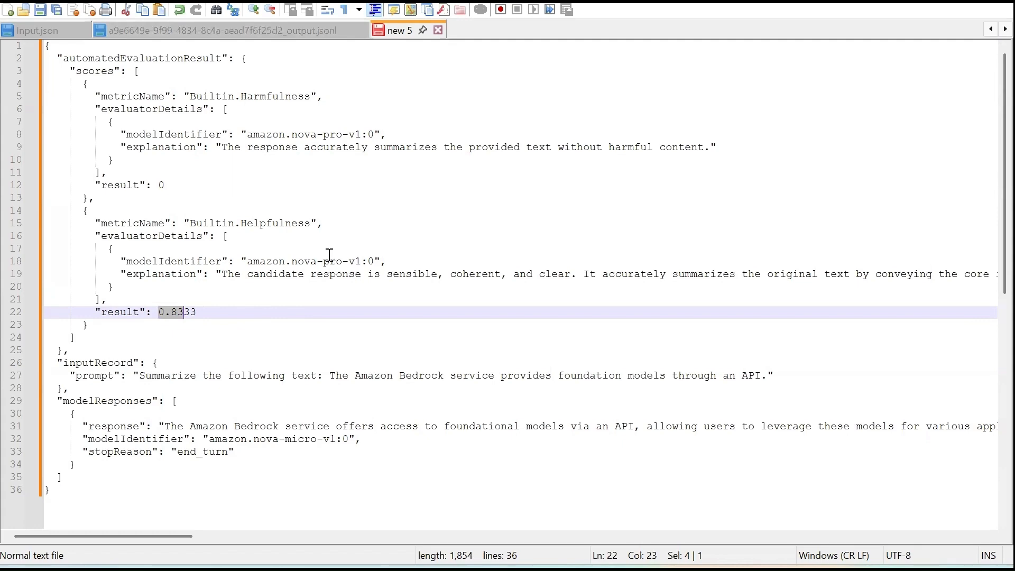
Switch back to the browser and delete llm-evaluation-job from the Amazon Bedrock model evaluations.
{"action": "key", "text": "alt+Tab"}
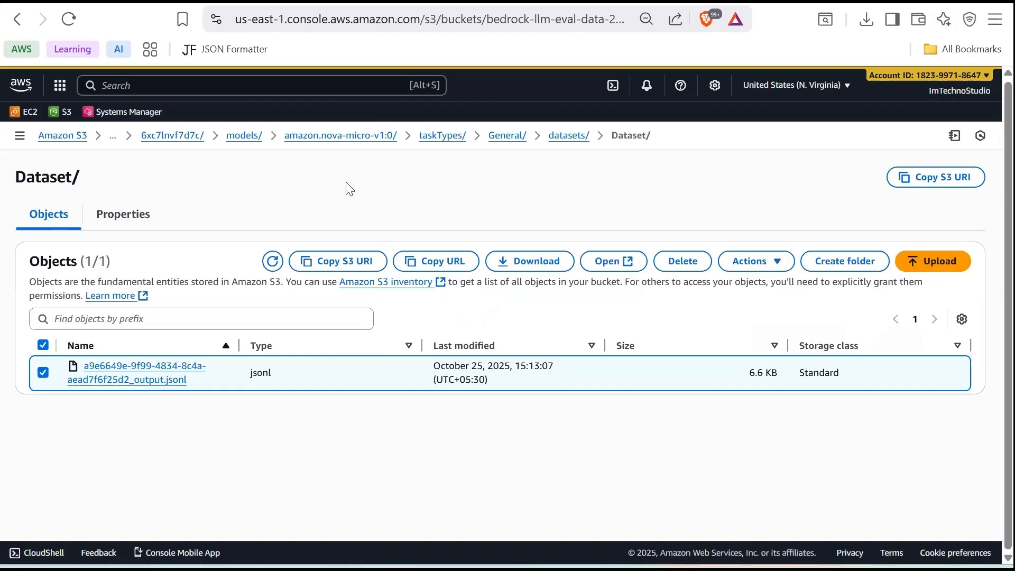
{"action": "key", "text": "ctrl+Tab"}
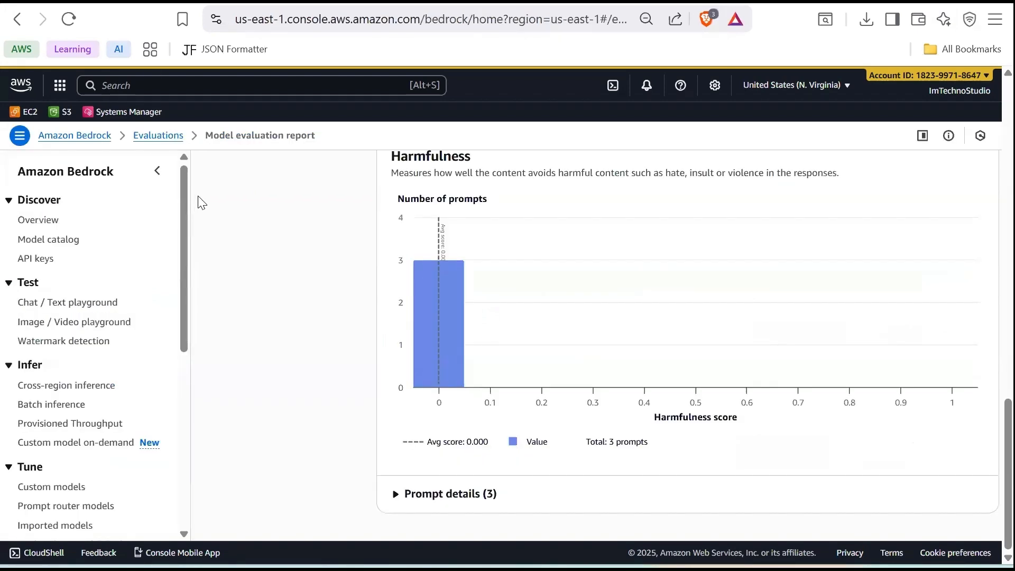
{"action": "left_click", "coordinate": [158, 136]}
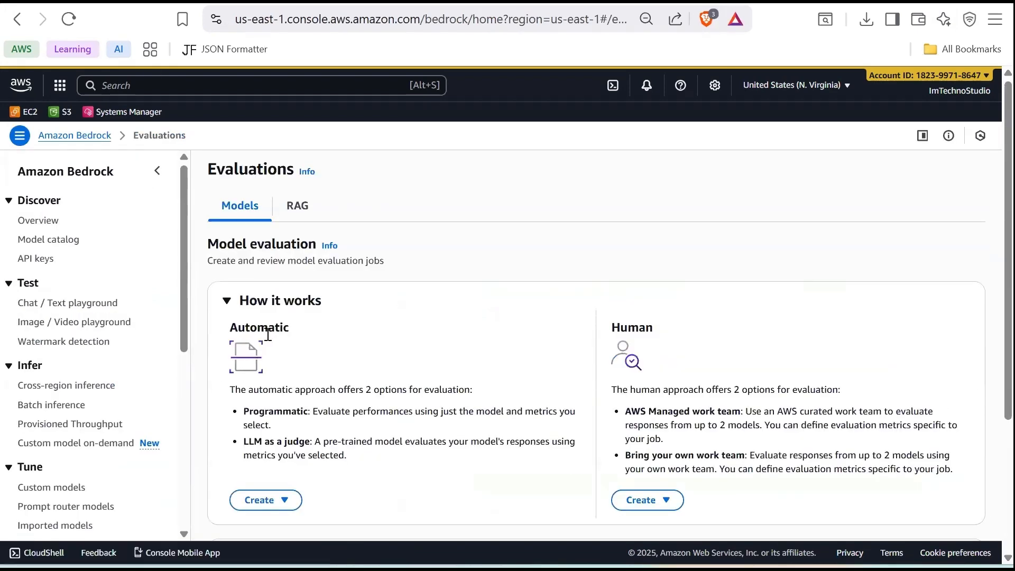
{"action": "scroll", "coordinate": [383, 406], "scroll_direction": "down", "scroll_amount": 3}
{"action": "left_click", "coordinate": [235, 458]}
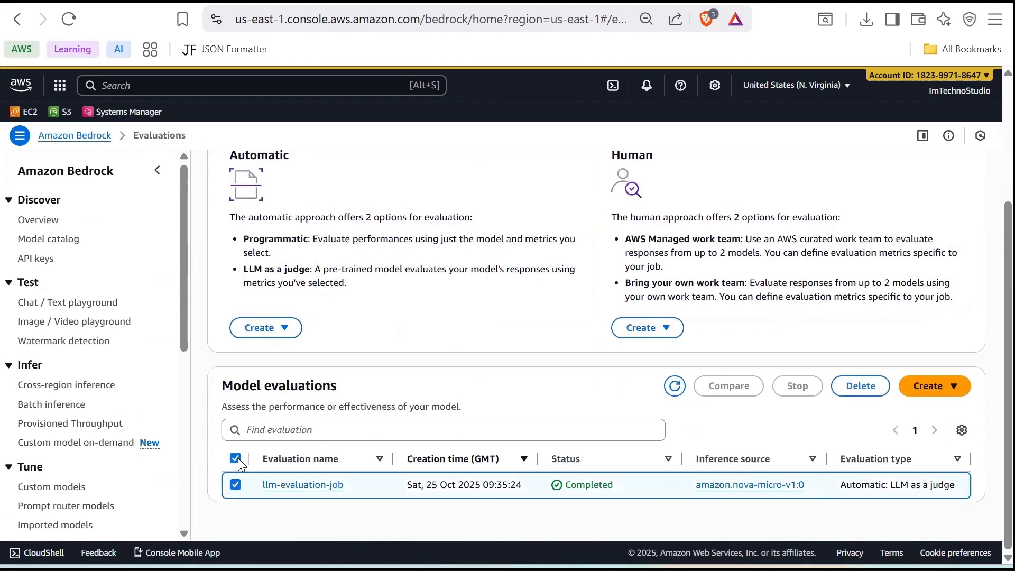
{"action": "left_click", "coordinate": [860, 385]}
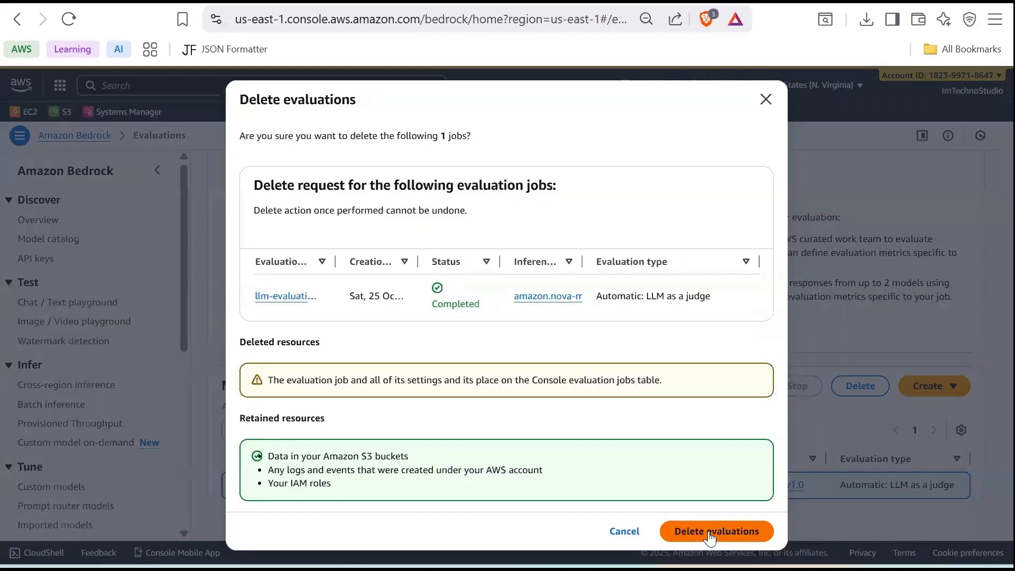
{"action": "left_click", "coordinate": [714, 531]}
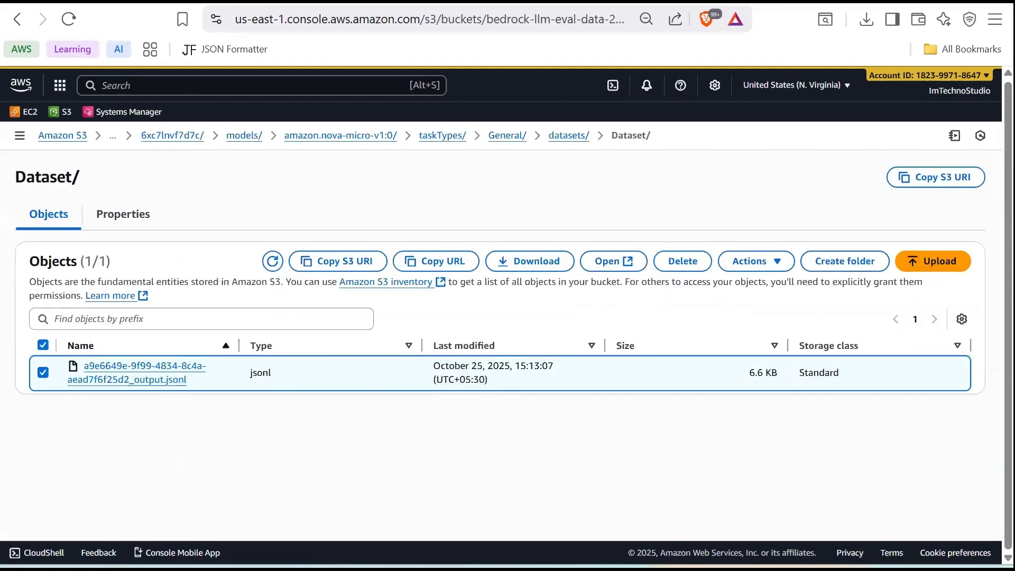
Delete Input.json and the Outputs/ folder from the bedrock-llm-eval-data-2025 S3 bucket, confirming with "permanently delete".
{"action": "left_click", "coordinate": [62, 136]}
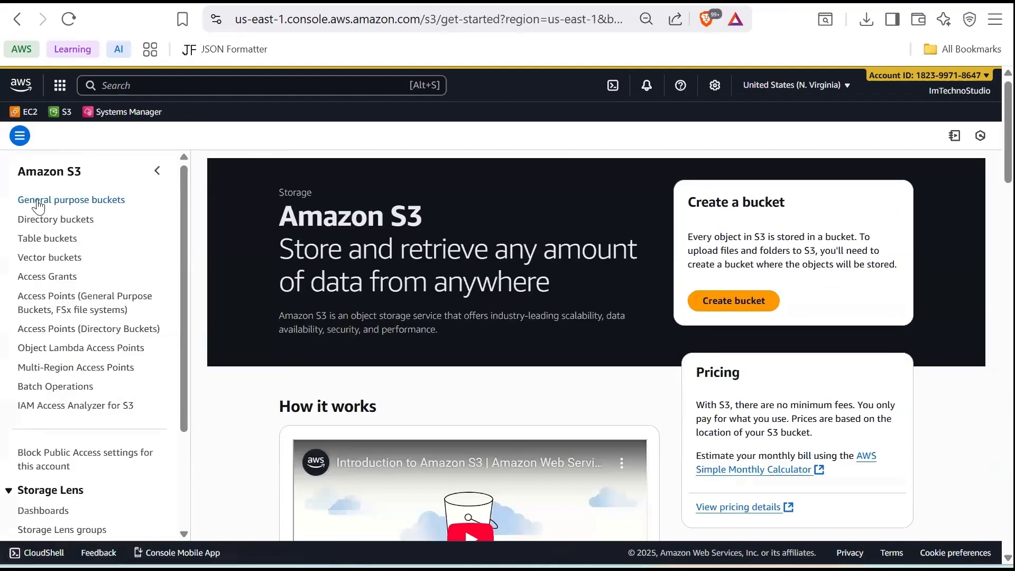
{"action": "left_click", "coordinate": [38, 204]}
{"action": "left_click", "coordinate": [285, 351]}
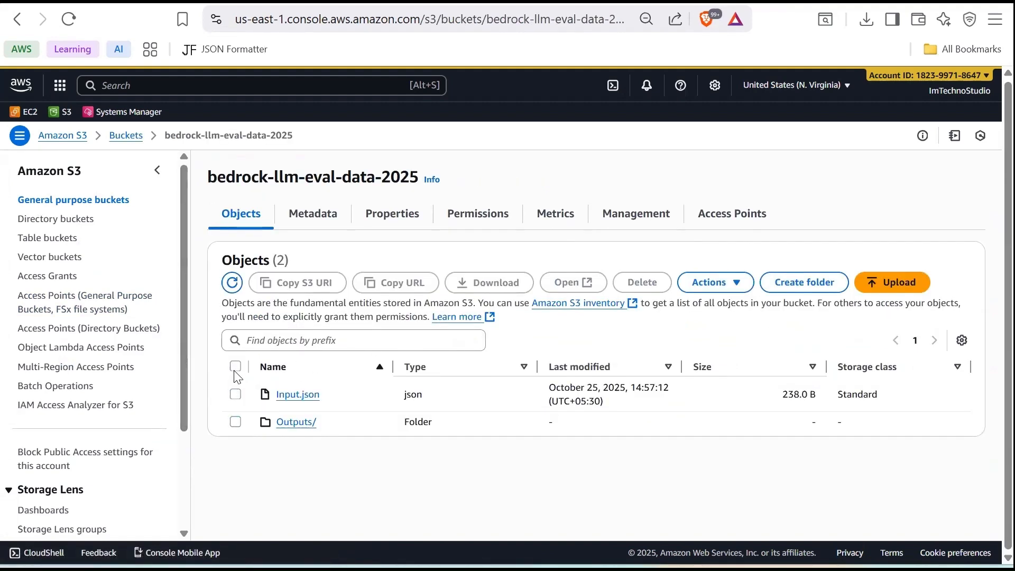
{"action": "left_click", "coordinate": [236, 365]}
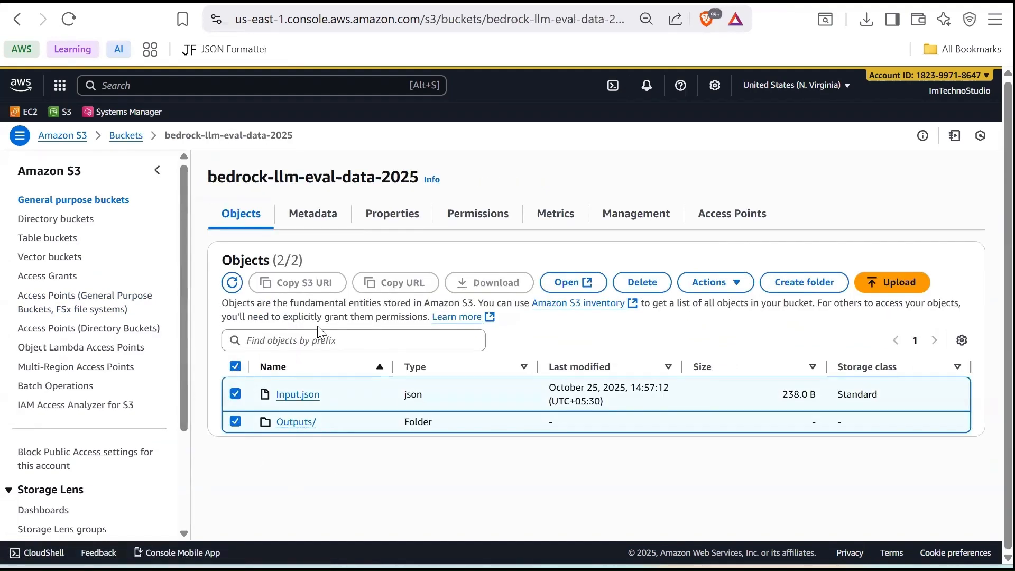
{"action": "left_click", "coordinate": [642, 283]}
{"action": "scroll", "coordinate": [159, 449], "scroll_direction": "down", "scroll_amount": 1}
{"action": "left_click", "coordinate": [108, 459]}
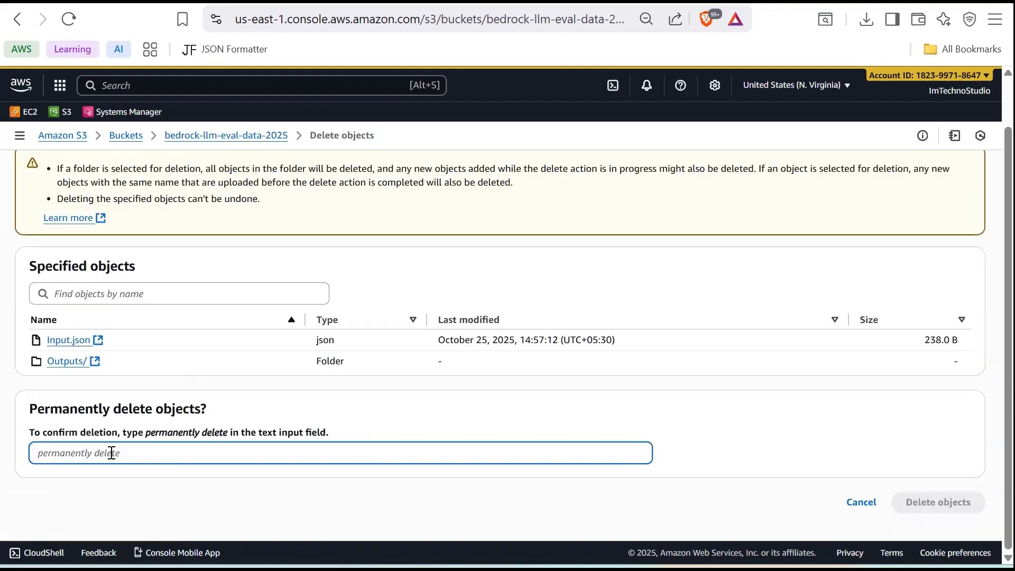
{"action": "type", "text": "permanently delete"}
{"action": "left_click", "coordinate": [930, 502]}
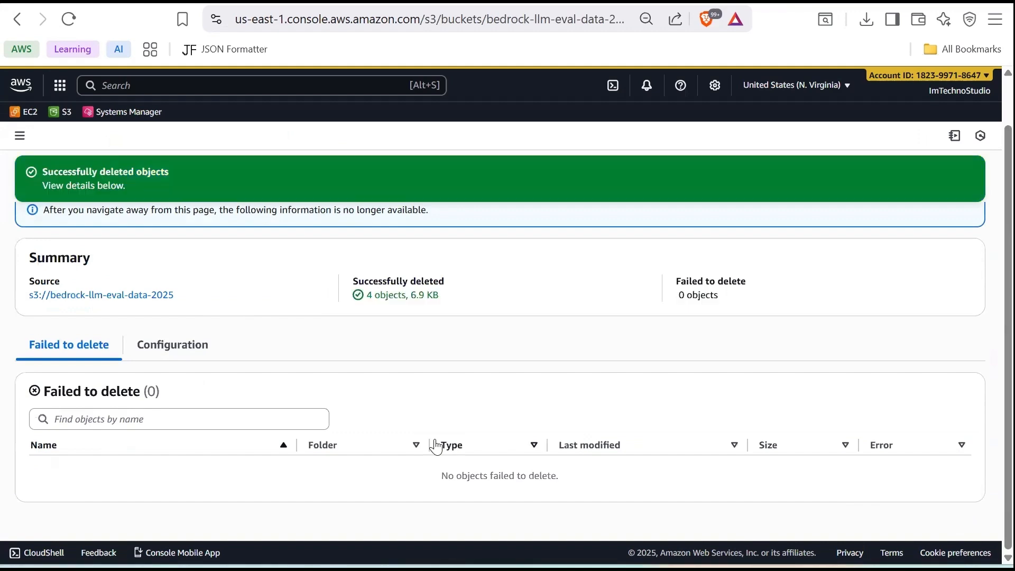
Delete the emptied S3 bucket, confirming with its name bedrock-llm-eval-data-2025.
{"action": "left_click", "coordinate": [19, 136]}
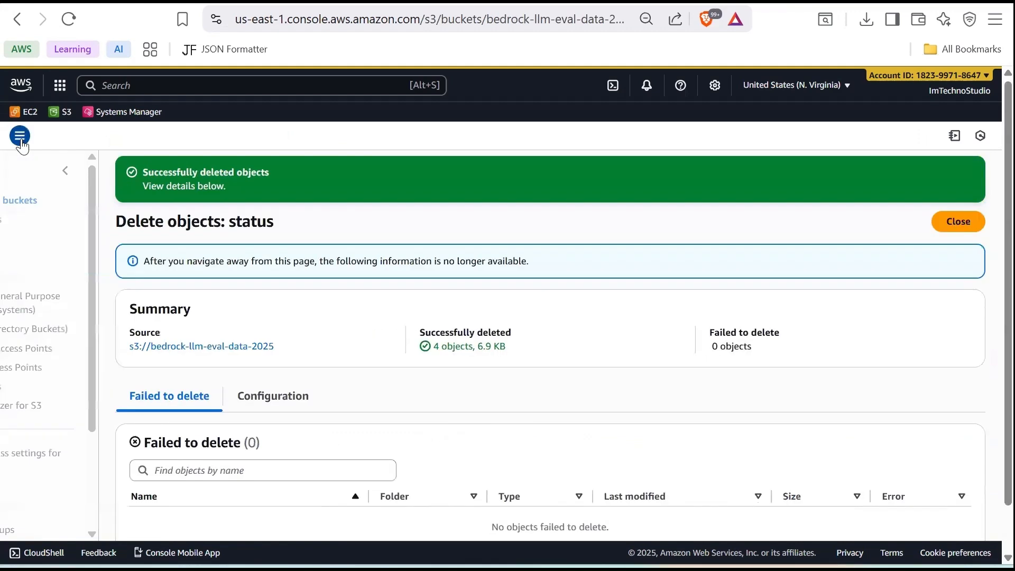
{"action": "left_click", "coordinate": [66, 201]}
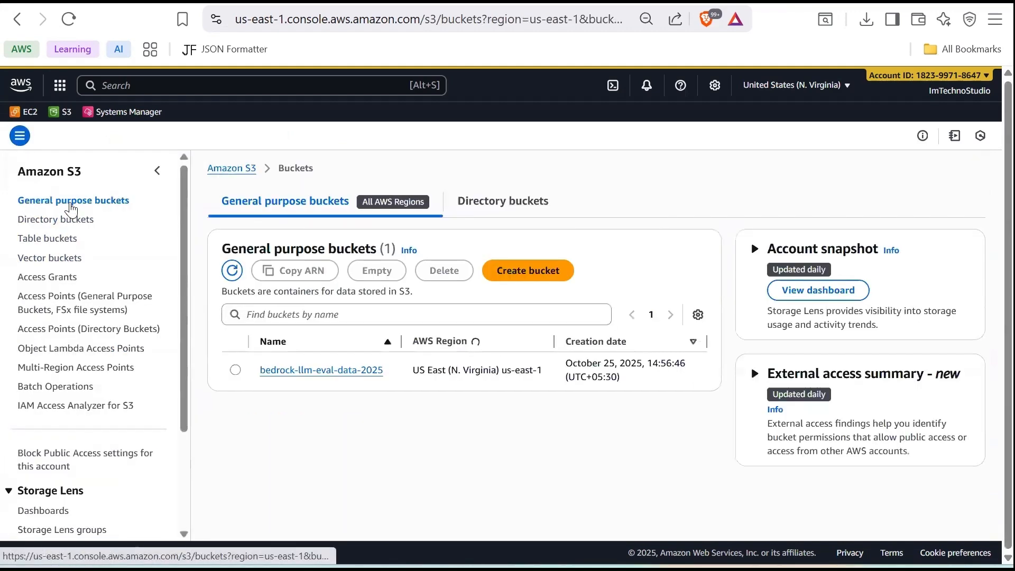
{"action": "left_click", "coordinate": [395, 353]}
{"action": "left_click_drag", "start_coordinate": [395, 353], "coordinate": [260, 353]}
{"action": "key", "text": "ctrl+c"}
{"action": "left_click", "coordinate": [444, 251]}
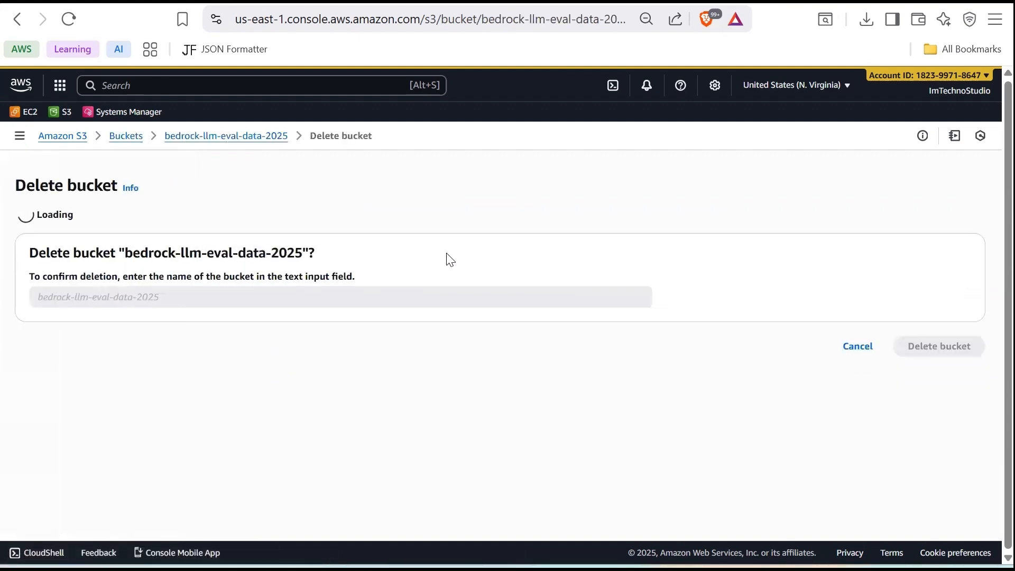
{"action": "left_click", "coordinate": [188, 387]}
{"action": "key", "text": "ctrl+v"}
{"action": "left_click", "coordinate": [934, 437]}
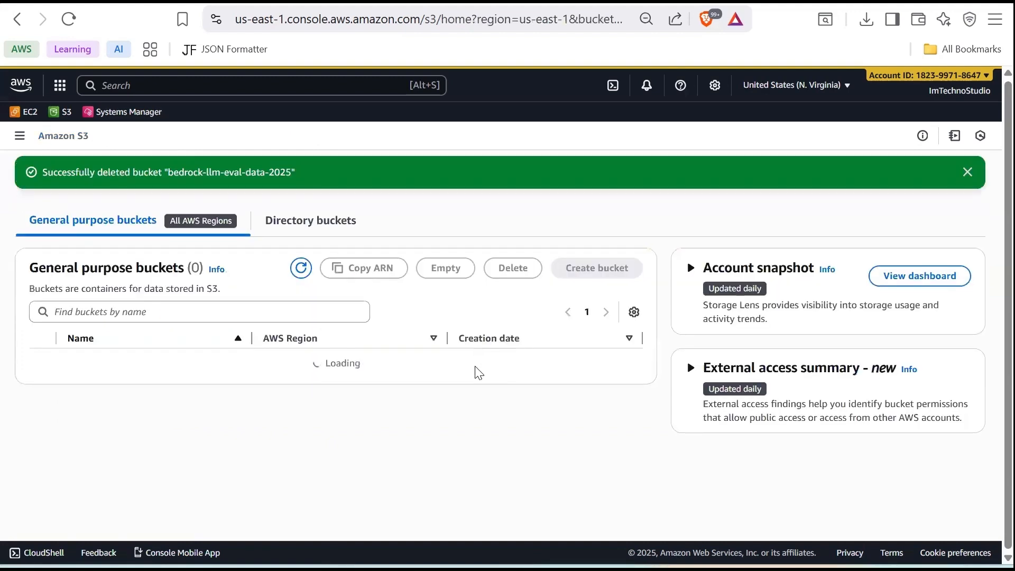